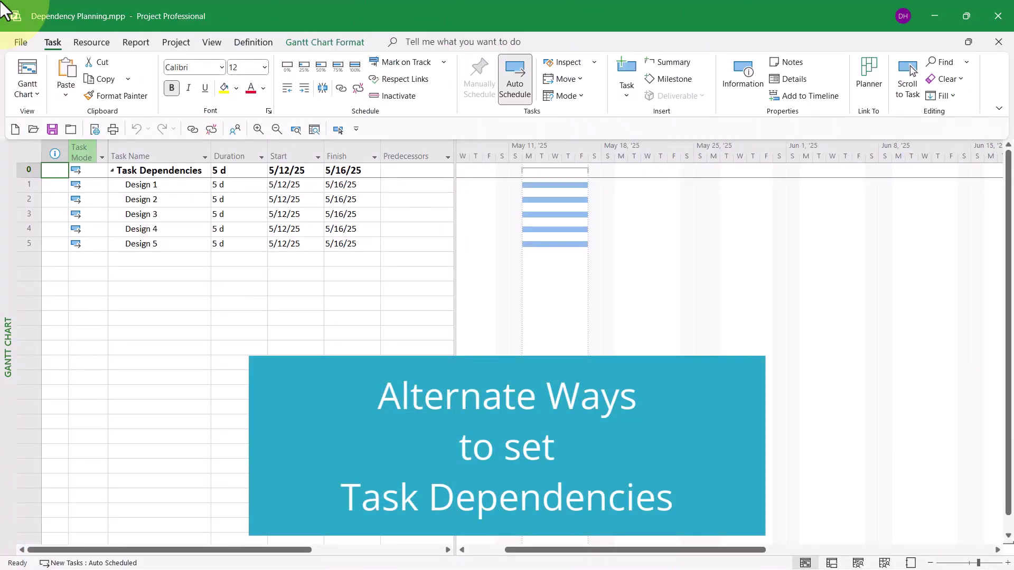
Chain Design 1 through Design 5 finish-to-start with the Link button, then undo the links
left_click(169, 186)
left_click_drag(169, 187, 154, 246)
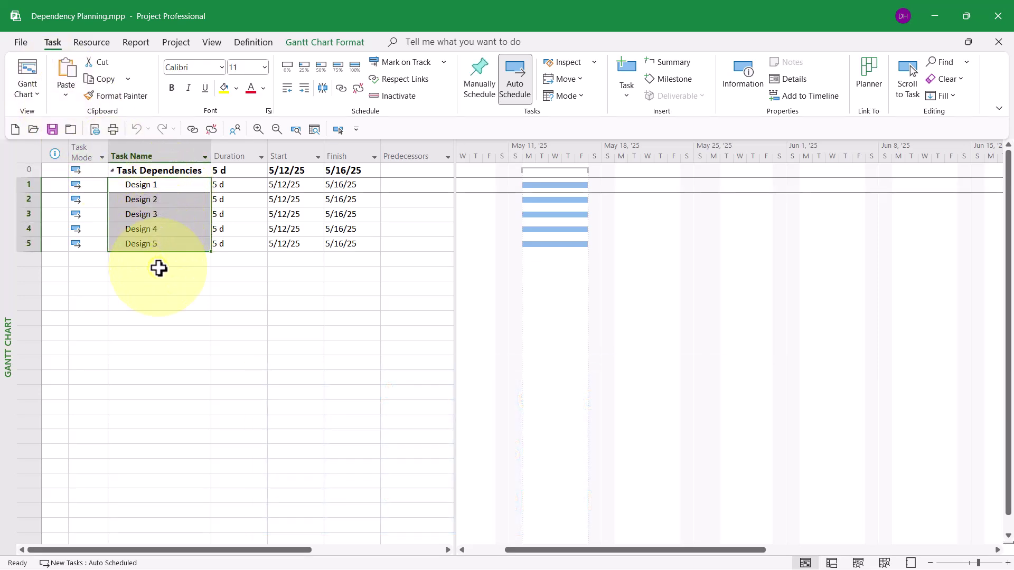
left_click(340, 89)
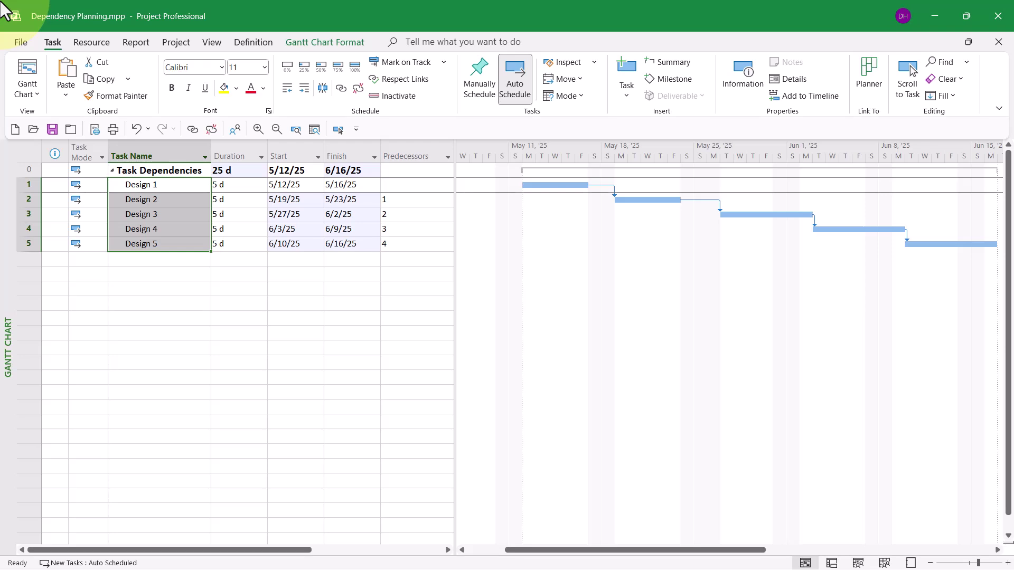
left_click(129, 128)
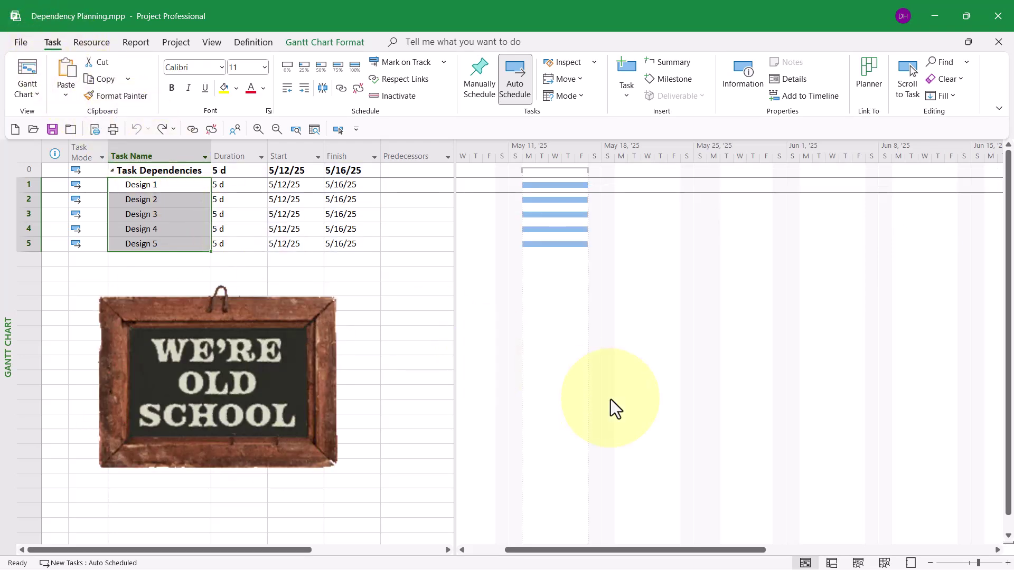
Enter predecessor 1 for Design 2 and predecessor 2 for Design 3 in the Predecessors column
left_click(414, 200)
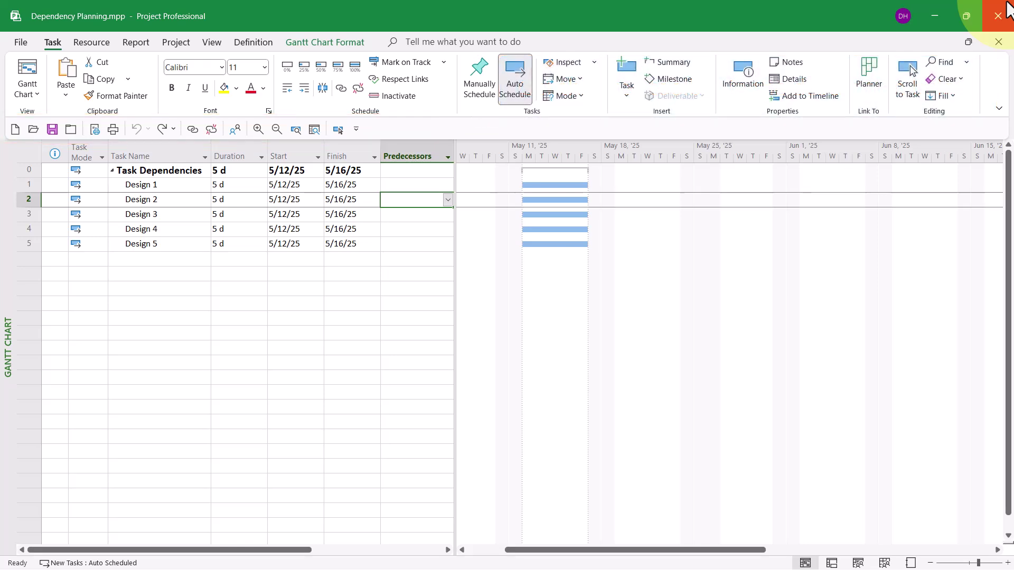
type("1")
key("Return")
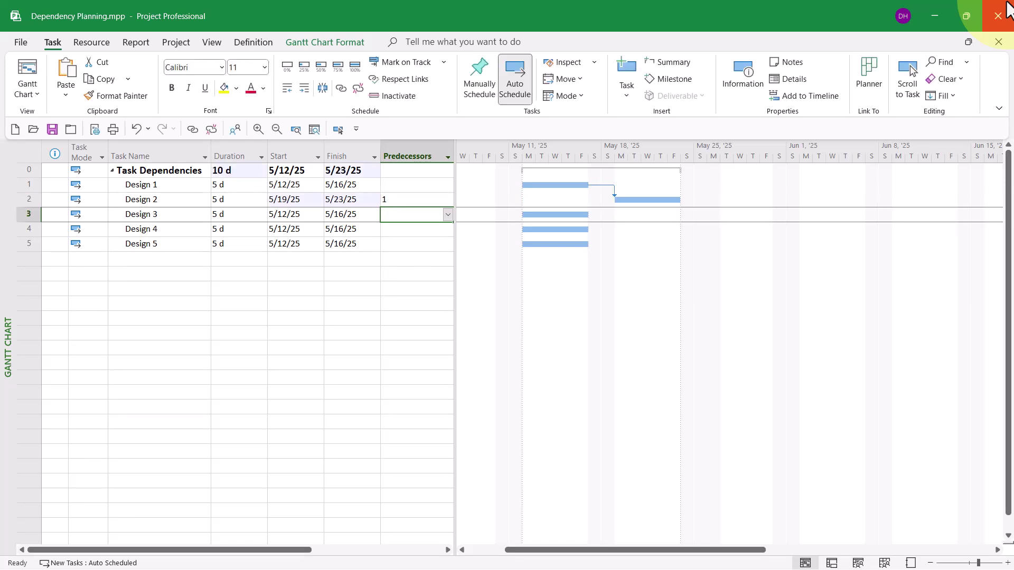
type("2")
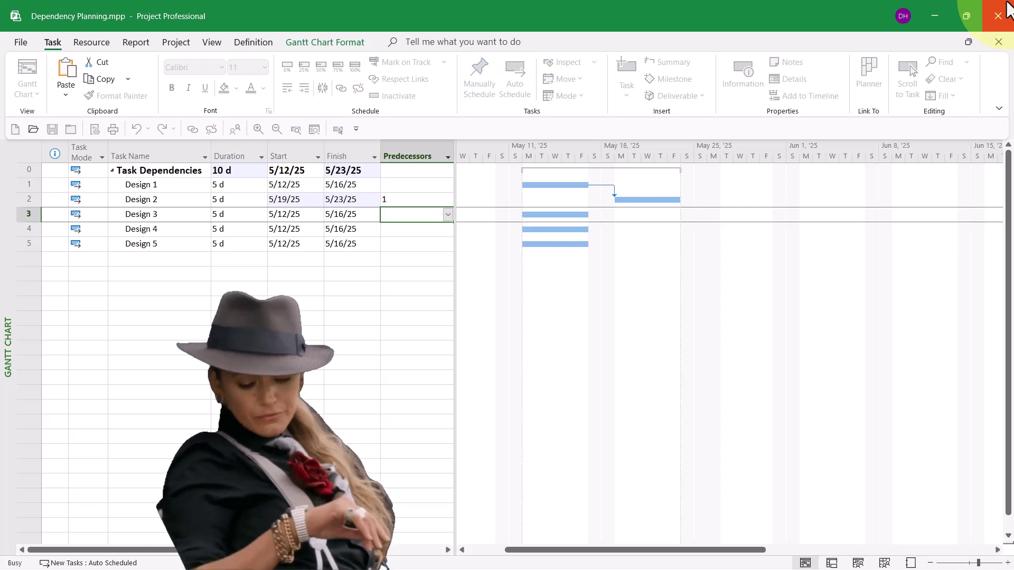
key("Return")
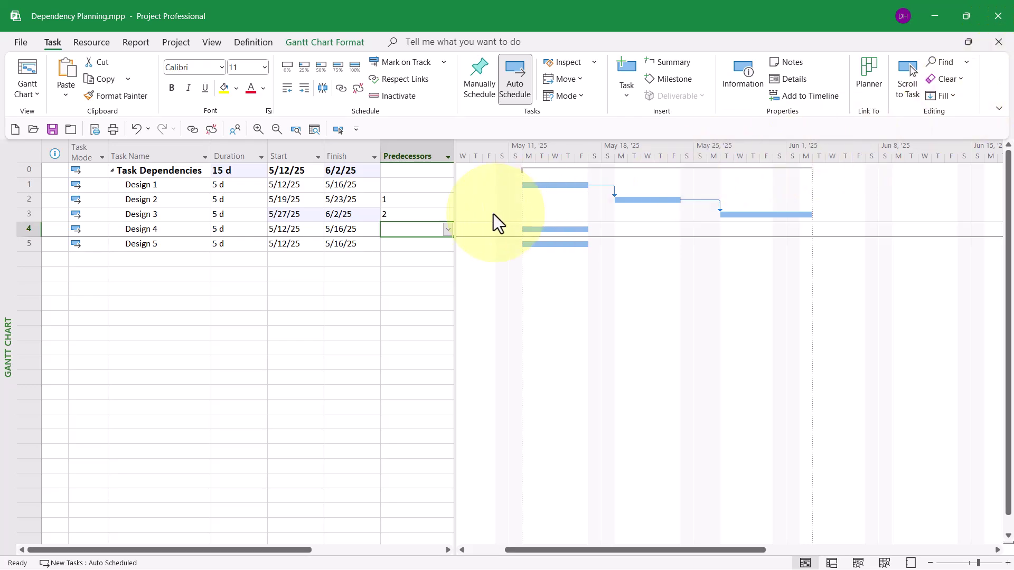
left_click(414, 215)
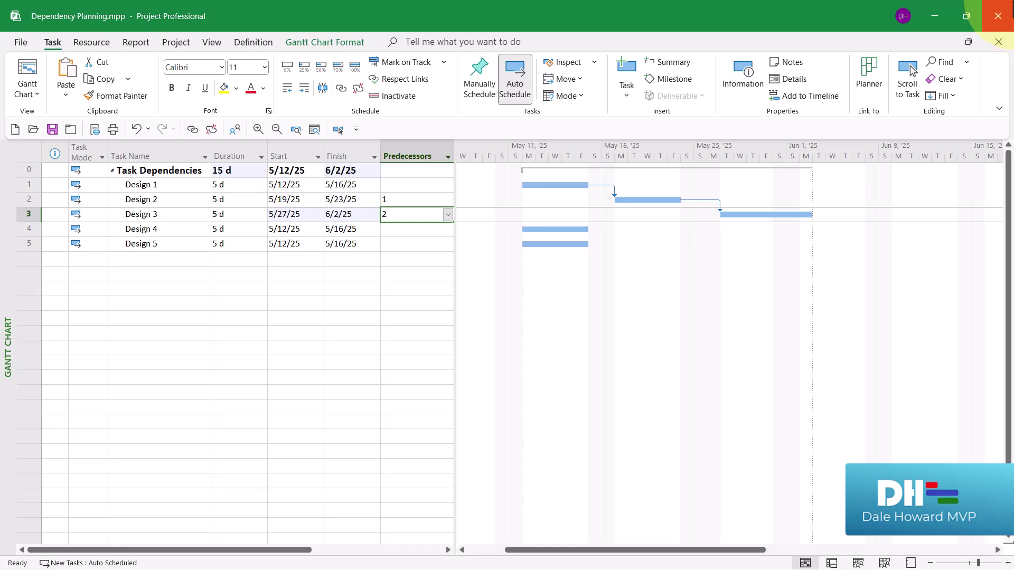
Change Design 3's predecessor to a start-to-start link (2SS)
key("F2")
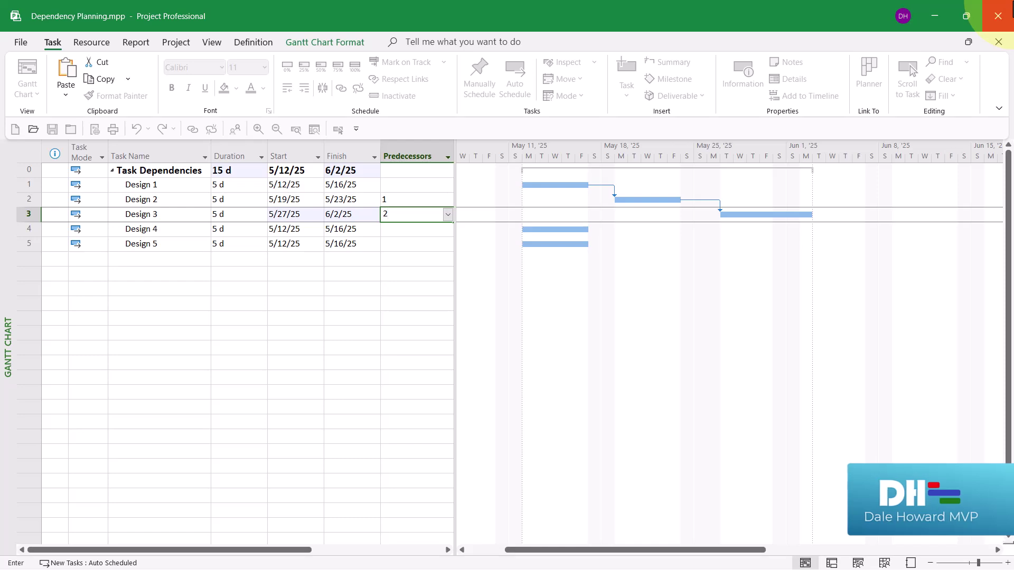
type("SS")
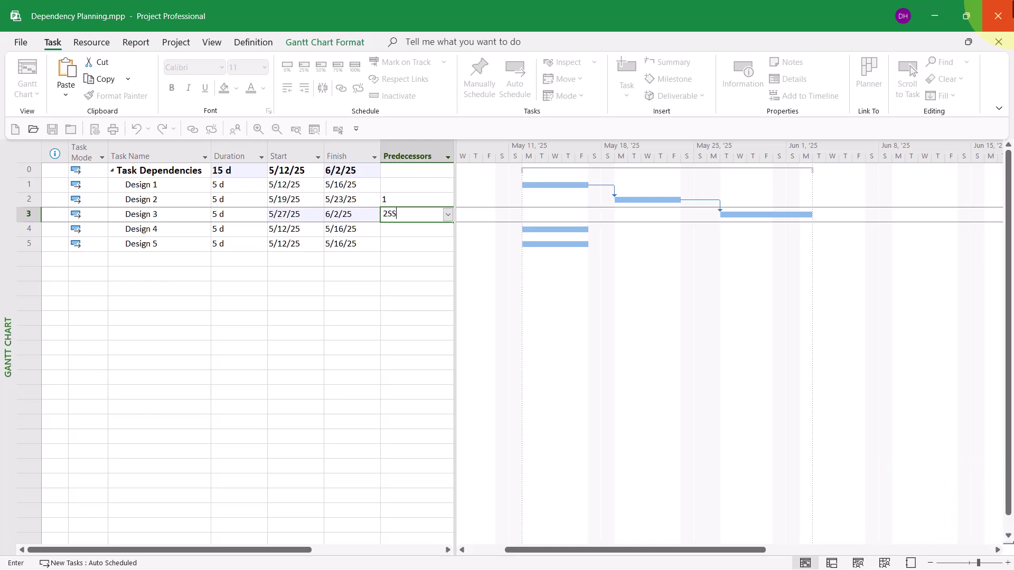
key("Return")
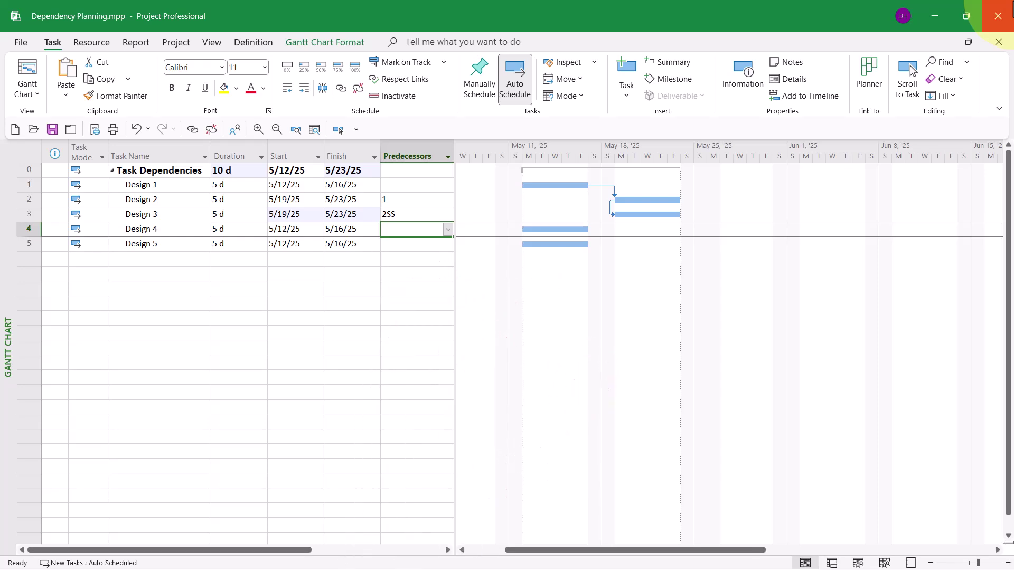
Undo the four predecessor changes so all Design tasks are unlinked again
left_click(141, 129)
left_click(141, 129)
left_click(141, 129)
left_click(142, 129)
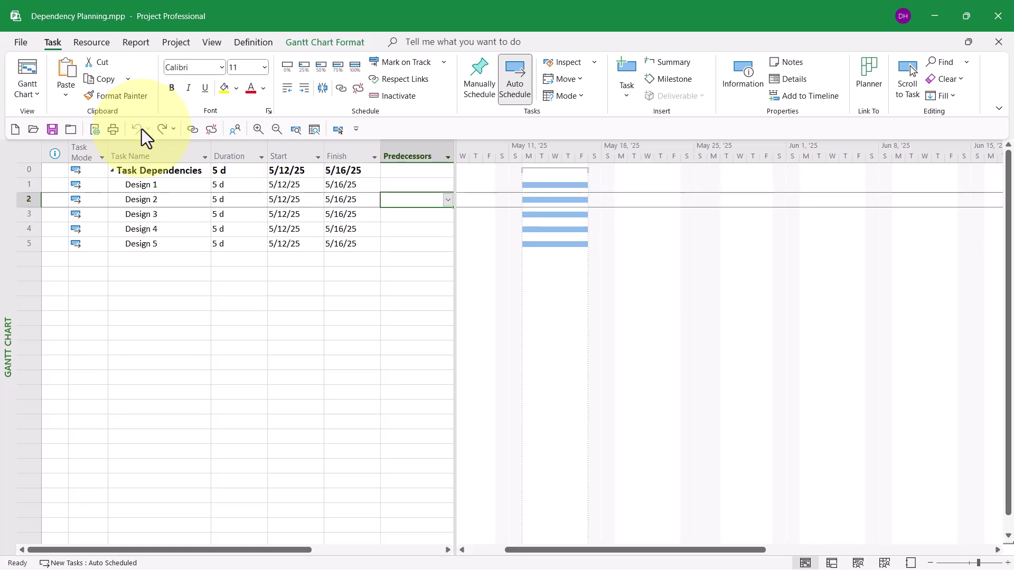
left_click(448, 200)
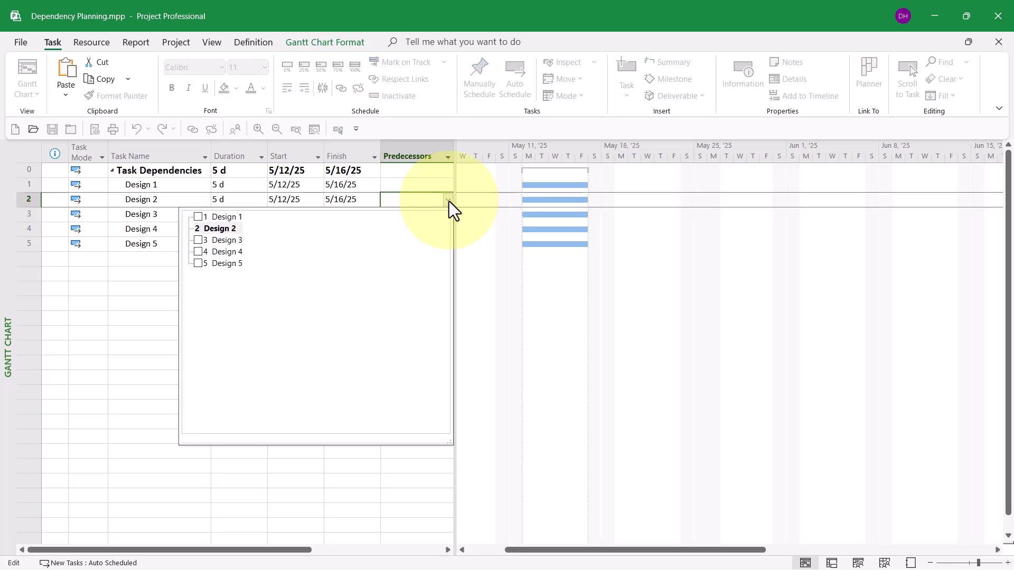
left_click(199, 218)
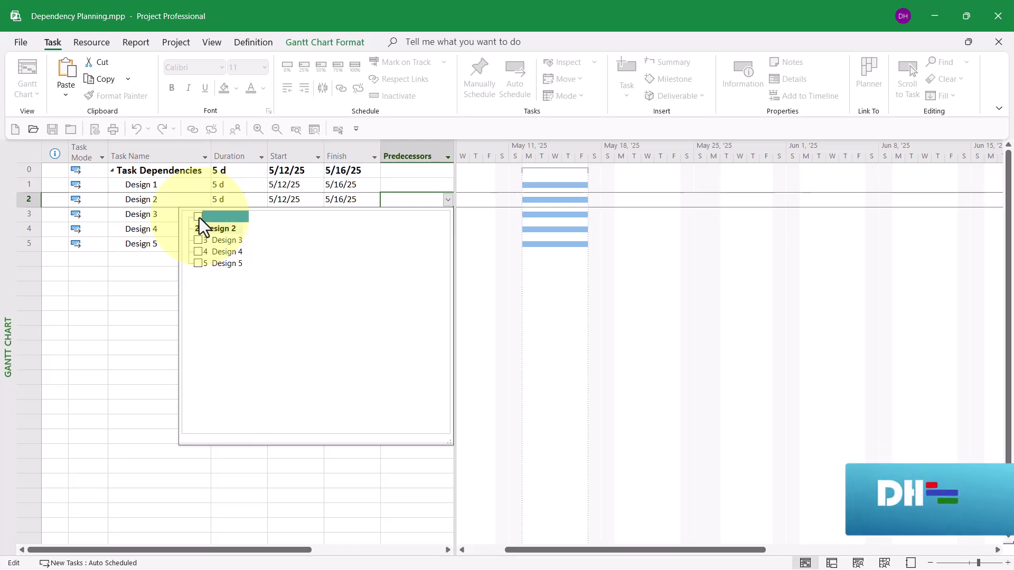
left_click(152, 210)
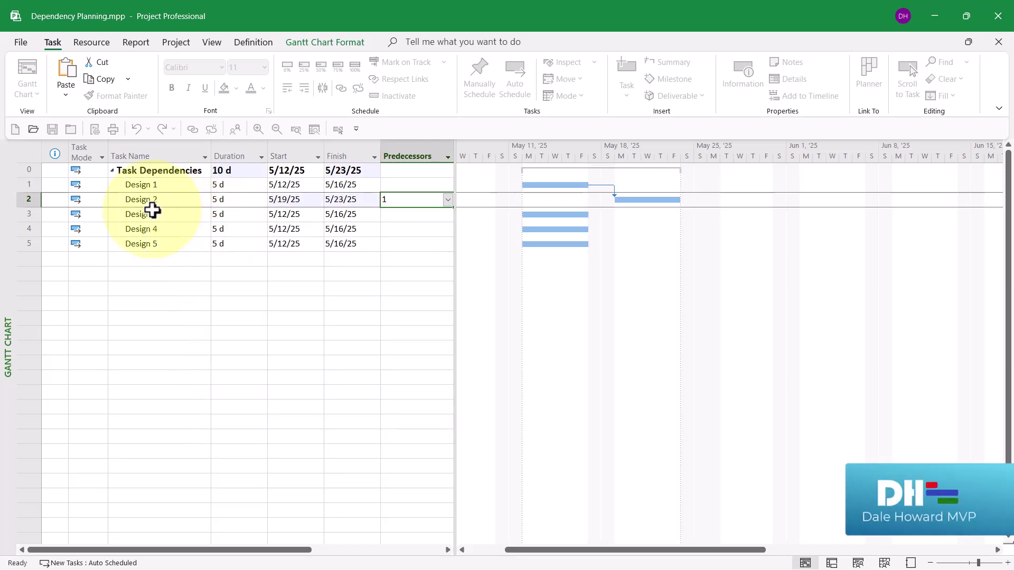
left_click(413, 221)
left_click(447, 215)
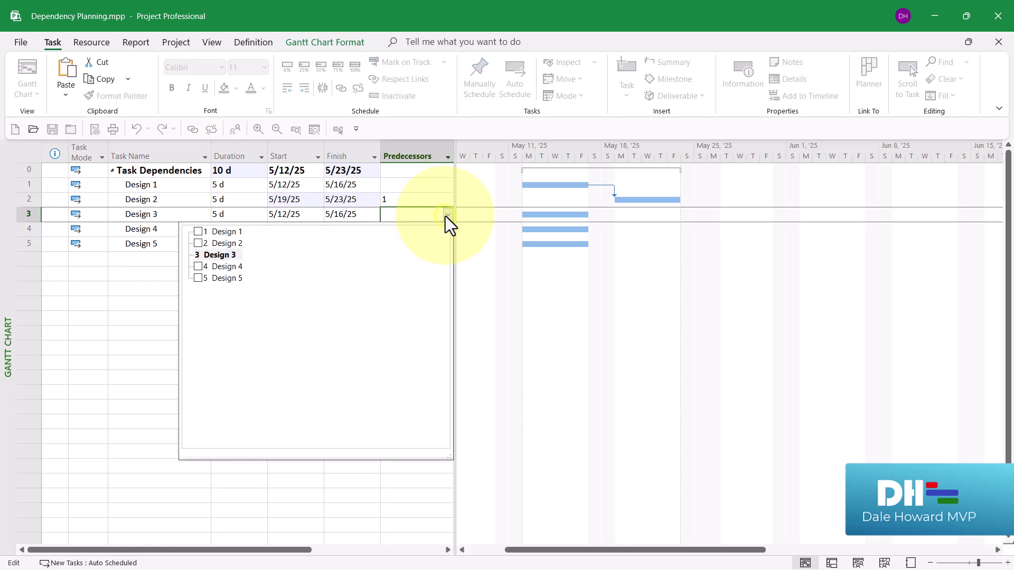
left_click(235, 243)
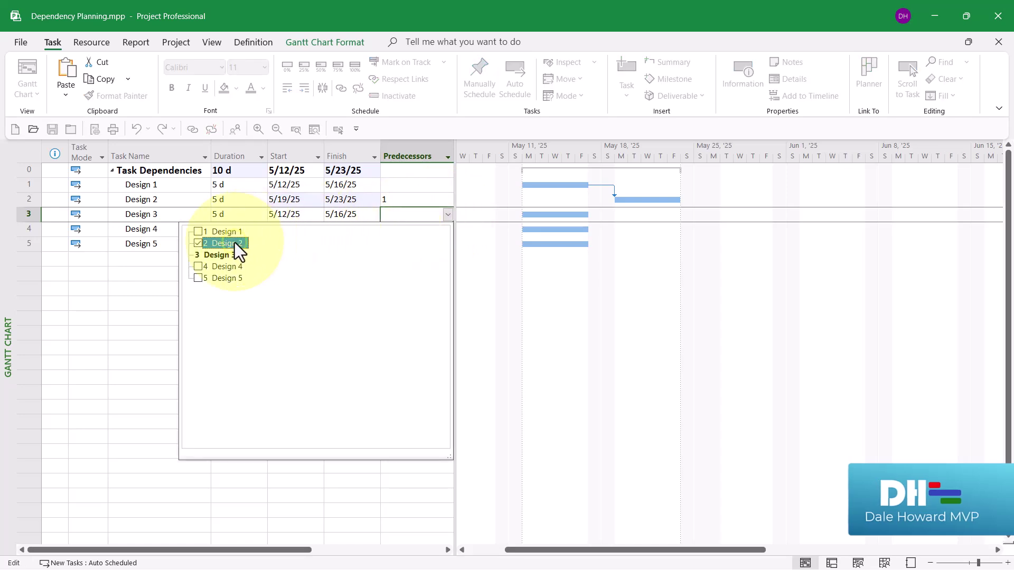
left_click(158, 231)
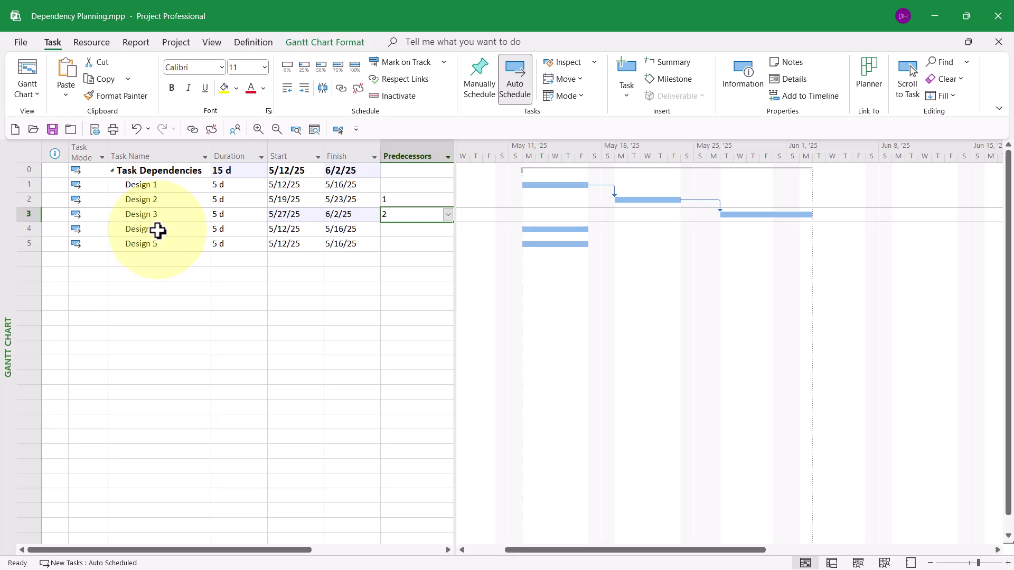
left_click(139, 128)
left_click(138, 128)
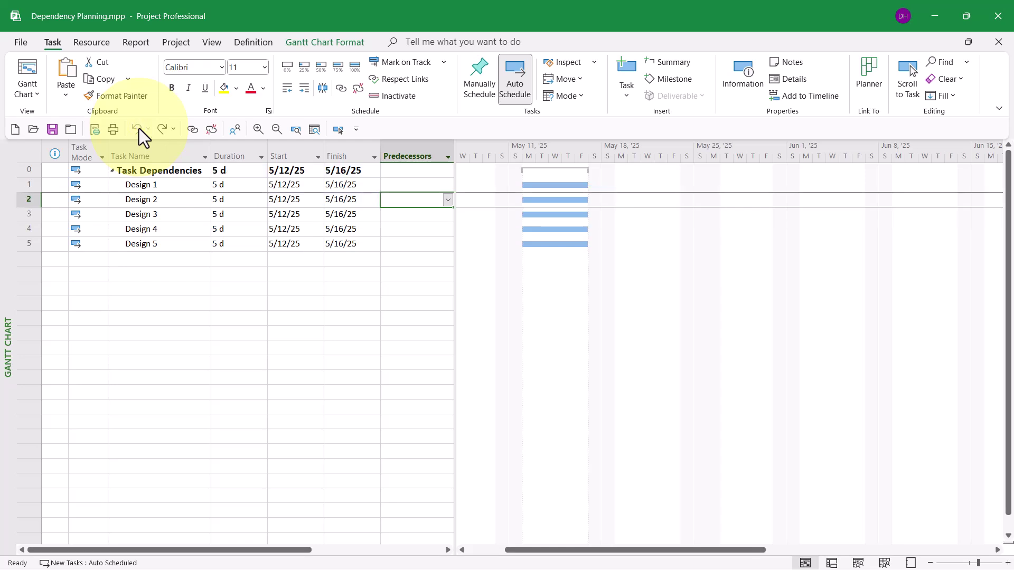
left_click(177, 246)
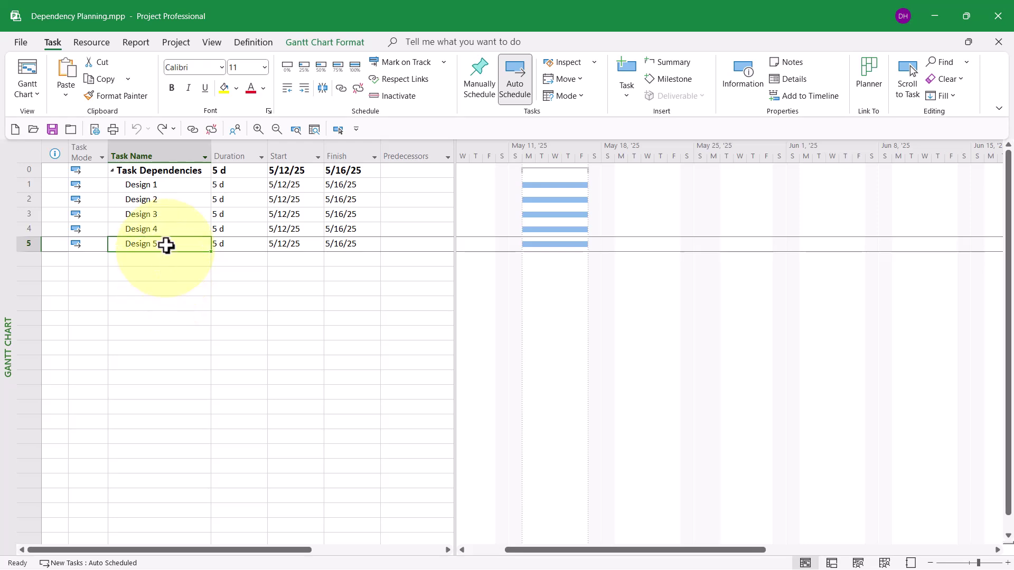
left_click(162, 186)
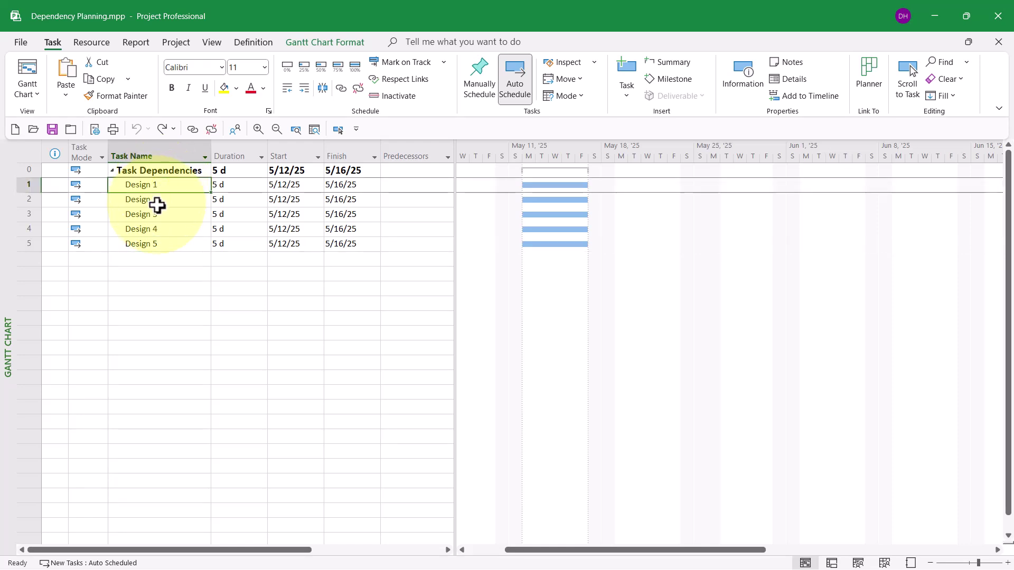
left_click(157, 200)
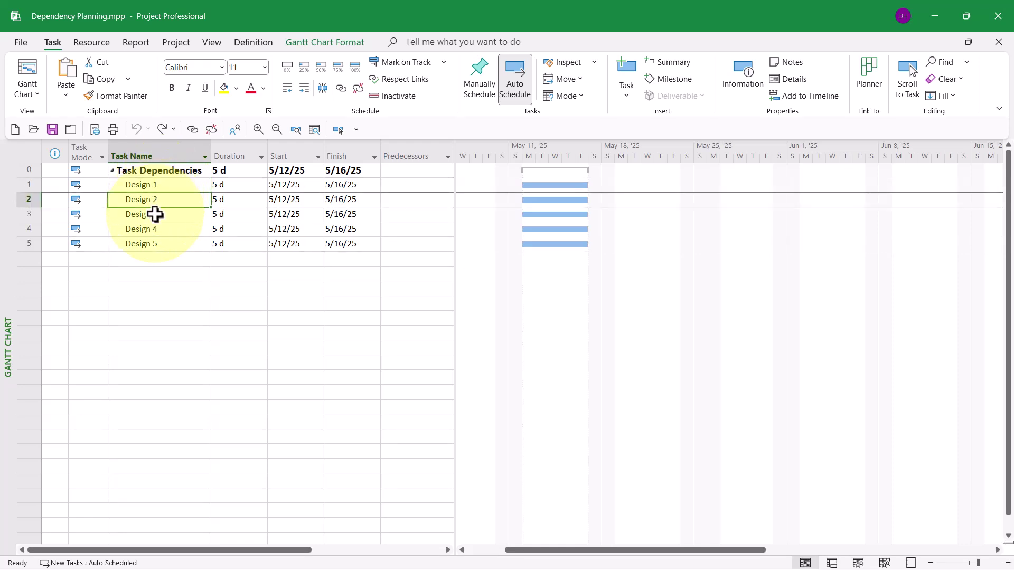
left_click(156, 214)
left_click(165, 228)
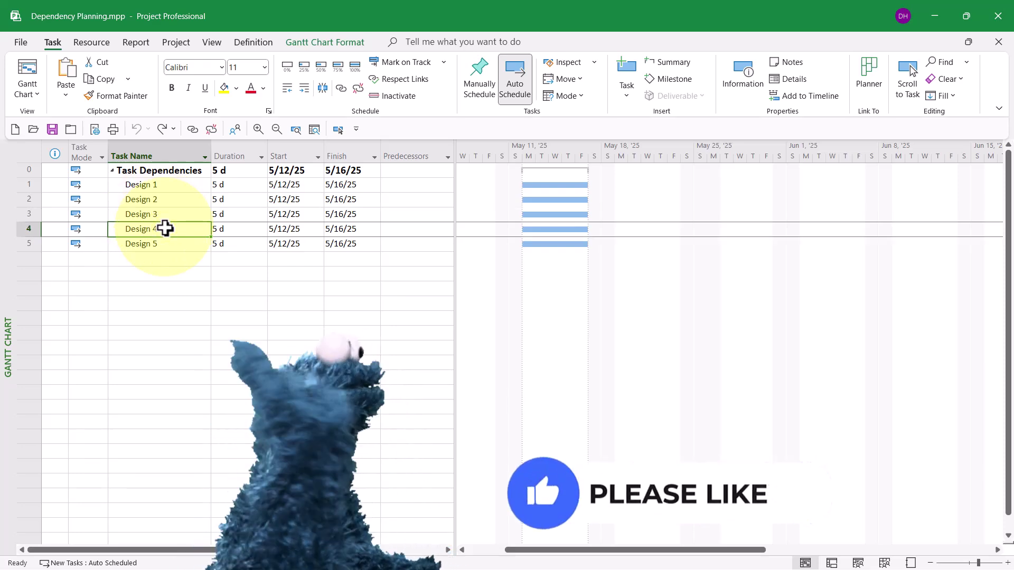
left_click(151, 186)
left_click(151, 200)
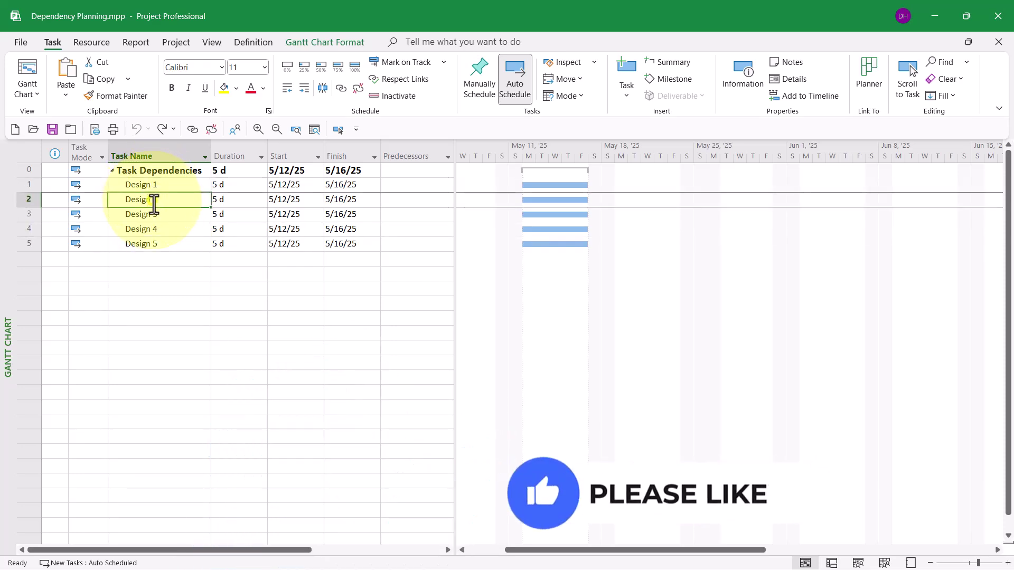
left_click(155, 214)
left_click(167, 230)
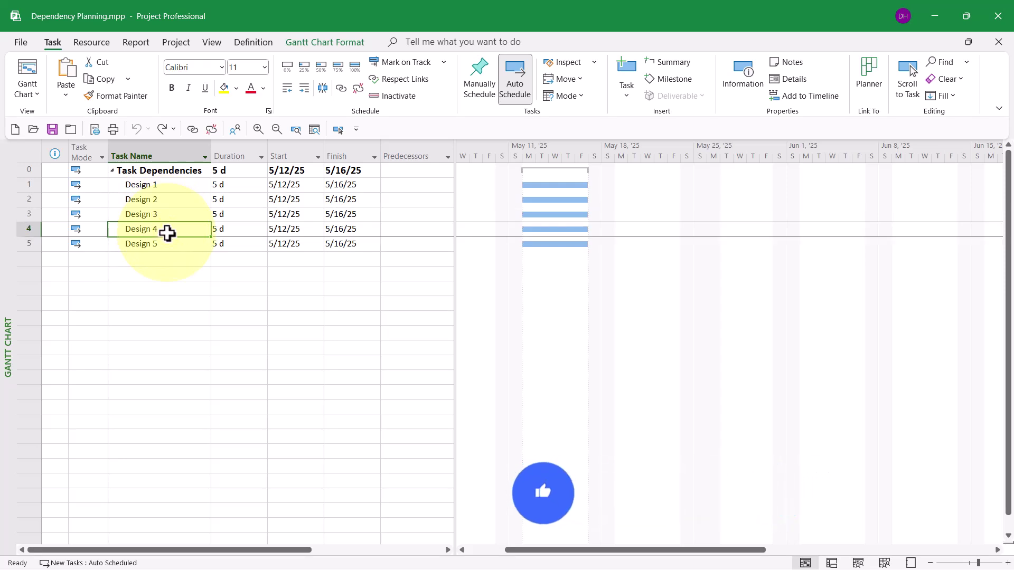
left_click(170, 243)
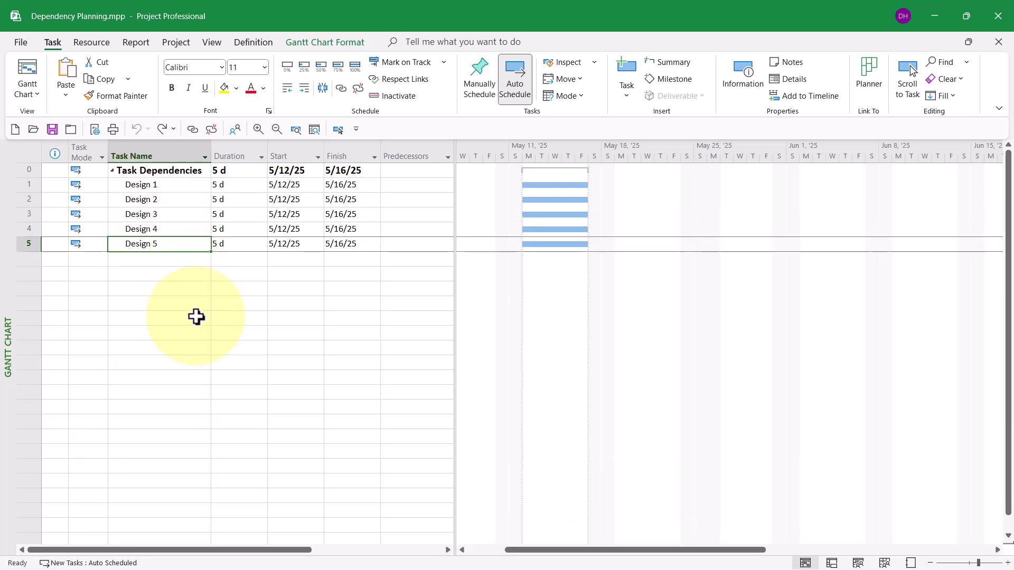
left_click(413, 243)
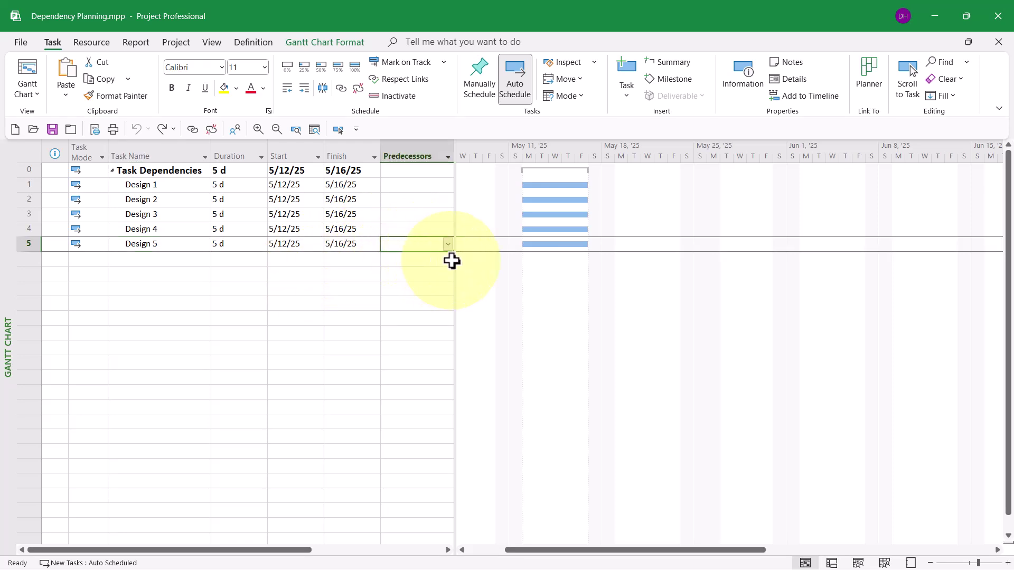
left_click(449, 244)
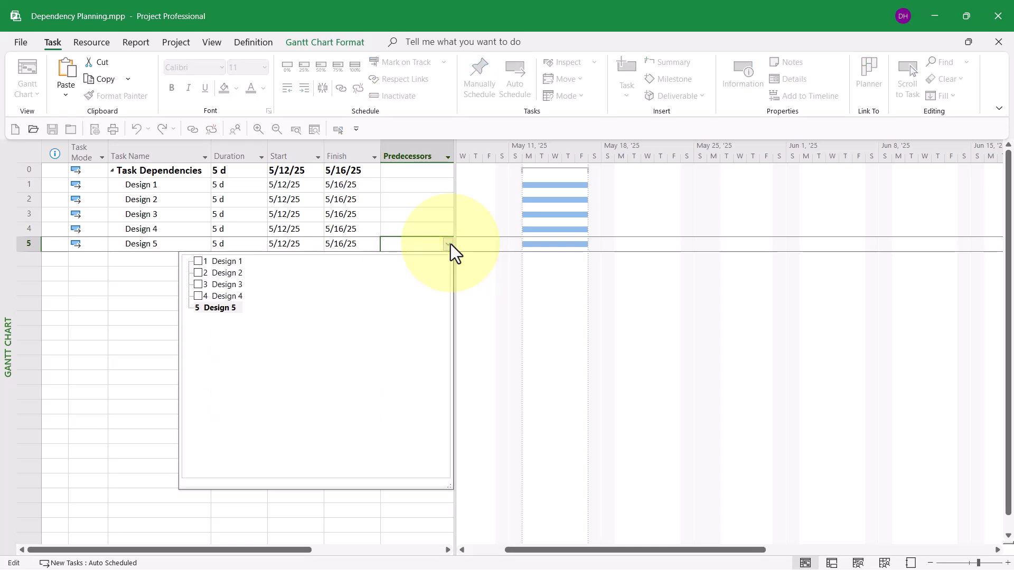
left_click(236, 261)
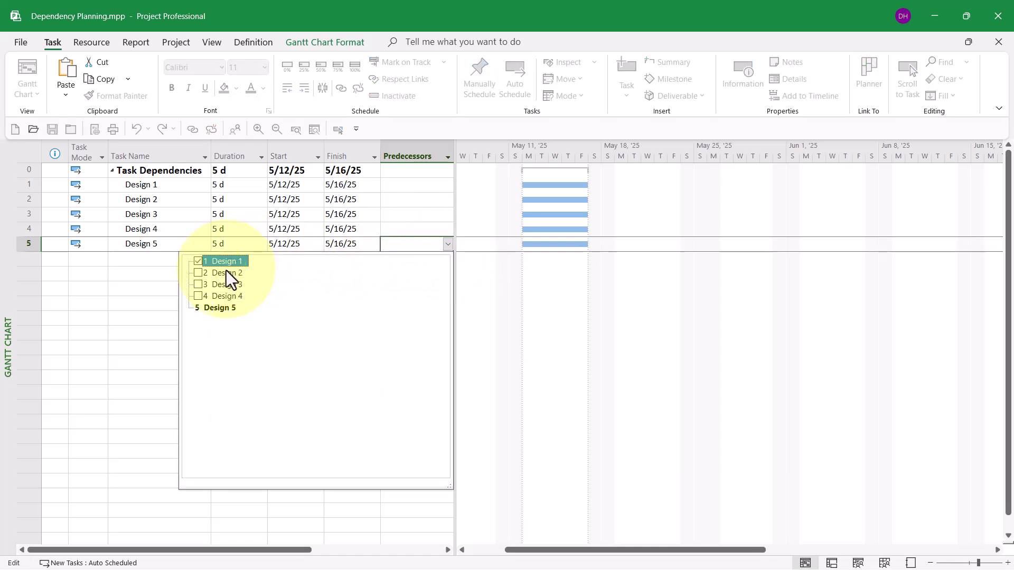
left_click(224, 274)
left_click(221, 285)
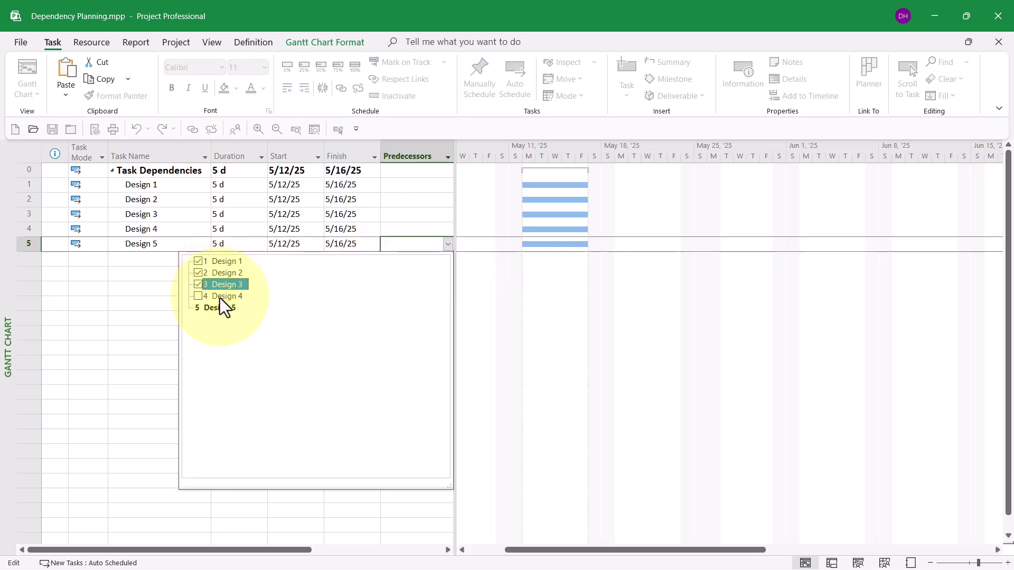
left_click(220, 297)
left_click(131, 257)
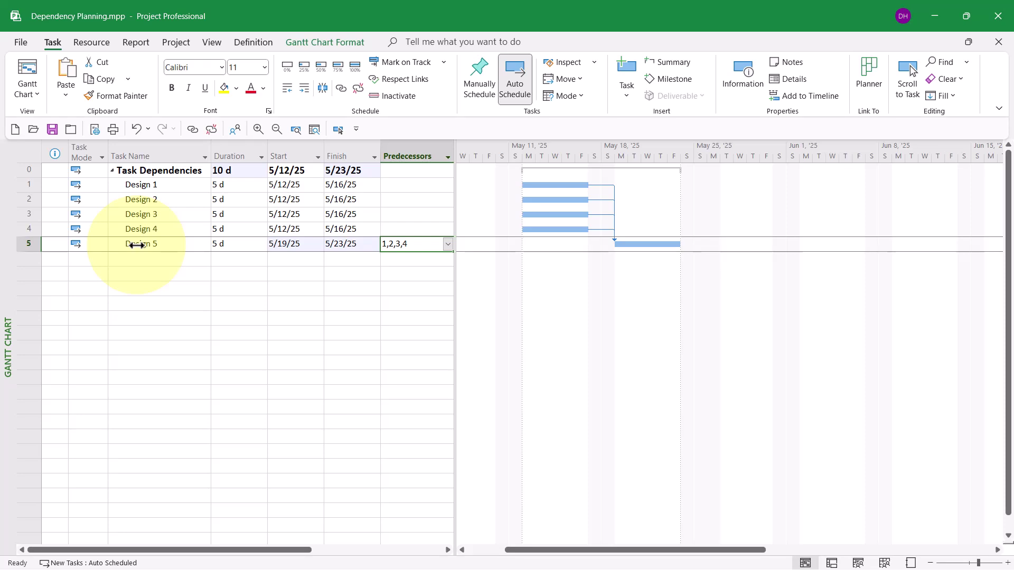
left_click(136, 129)
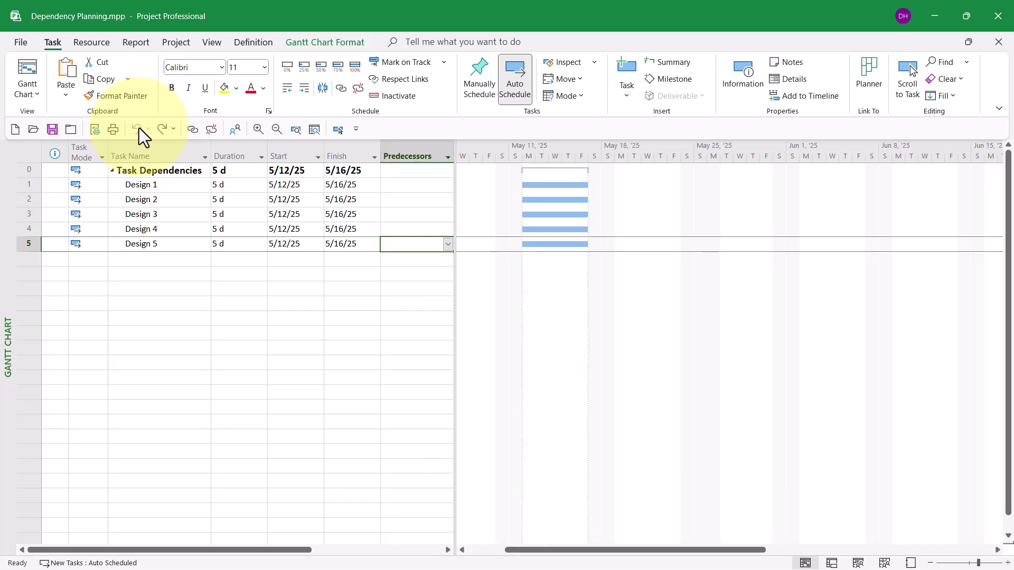
double_click(170, 201)
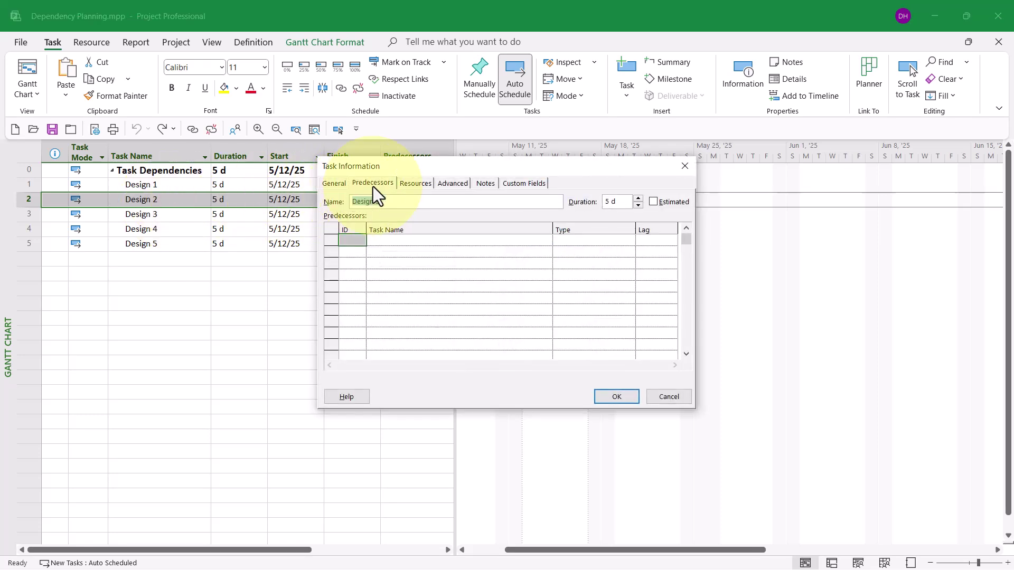
left_click(434, 241)
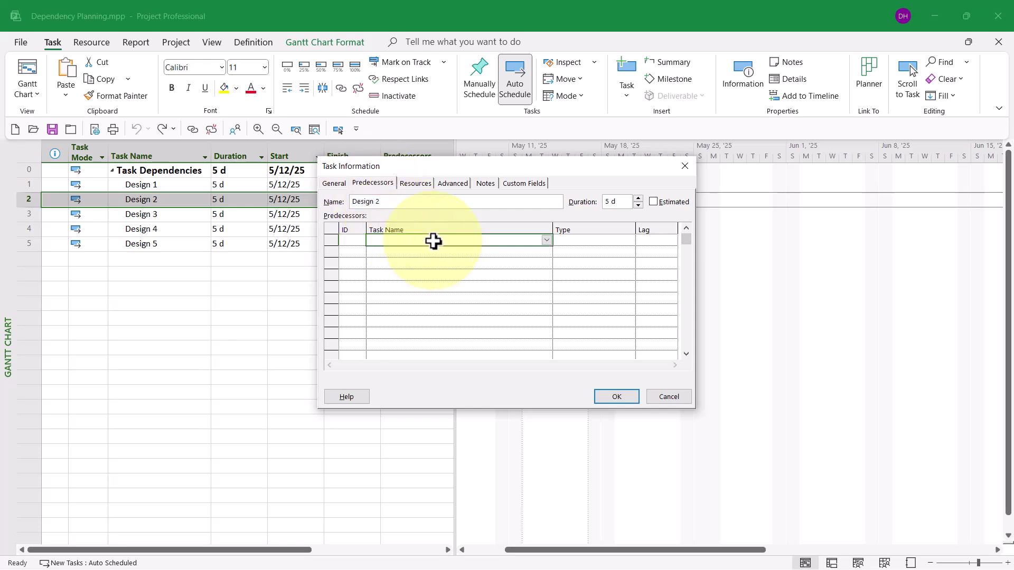
left_click(547, 239)
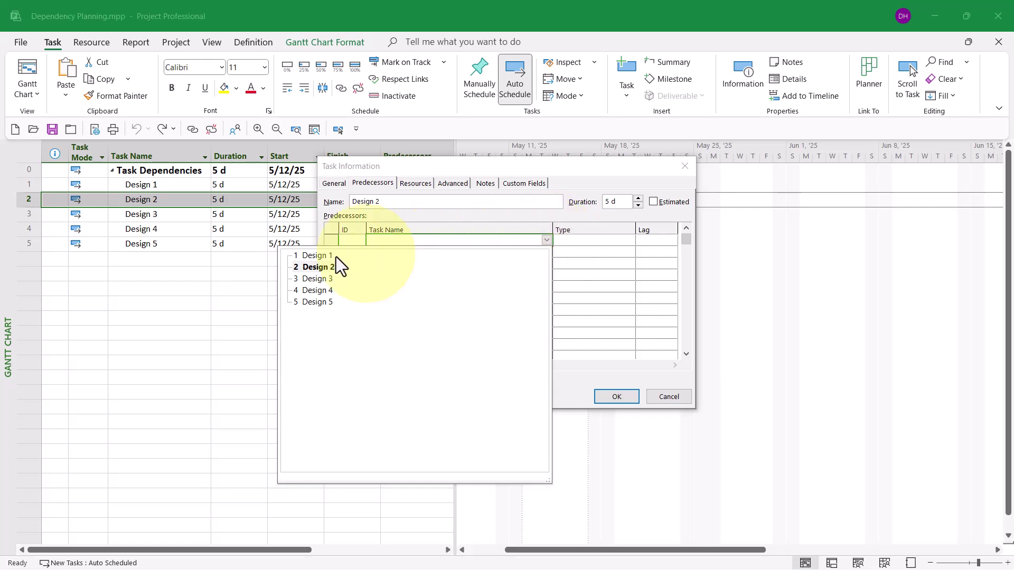
left_click(315, 257)
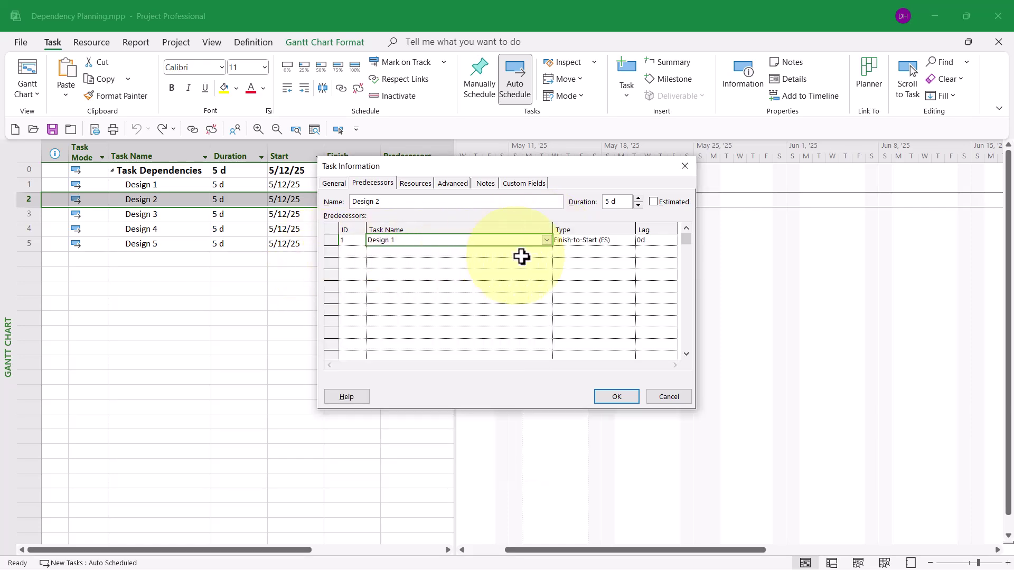
left_click(596, 239)
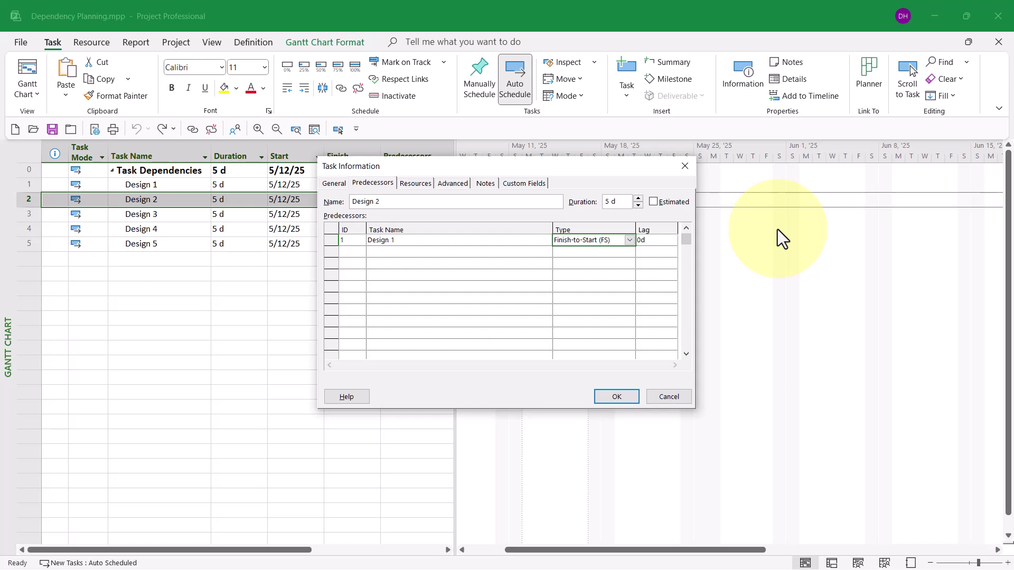
left_click(615, 398)
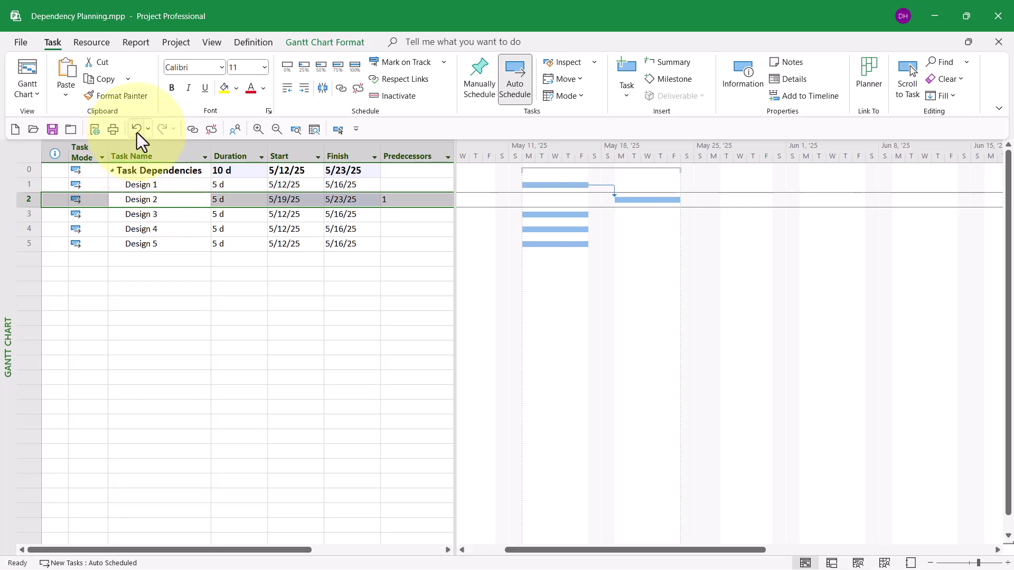
left_click(137, 129)
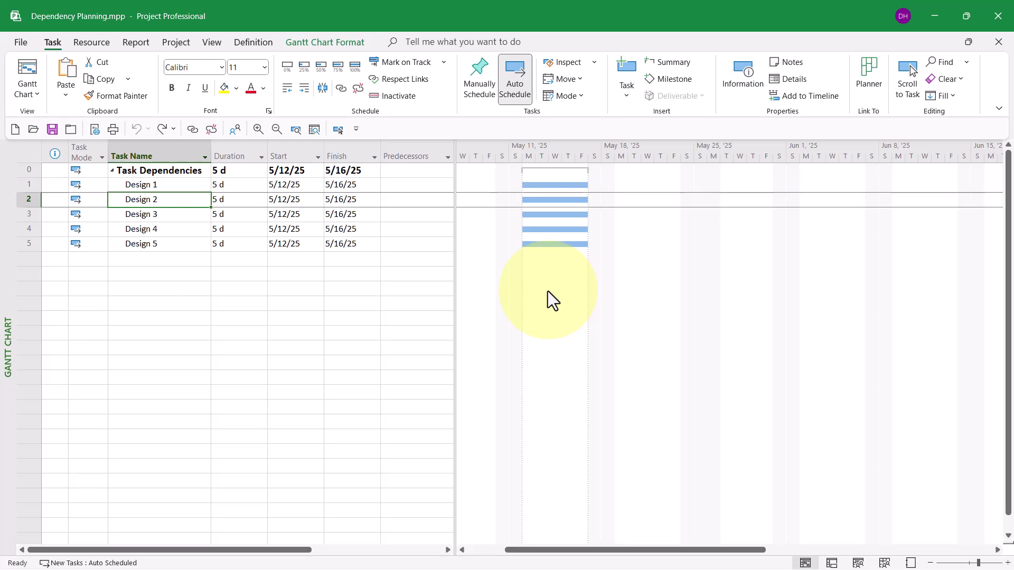
Split the window to show the Task Form, then link Design 2 to Design 1 finish-to-start
right_click(547, 291)
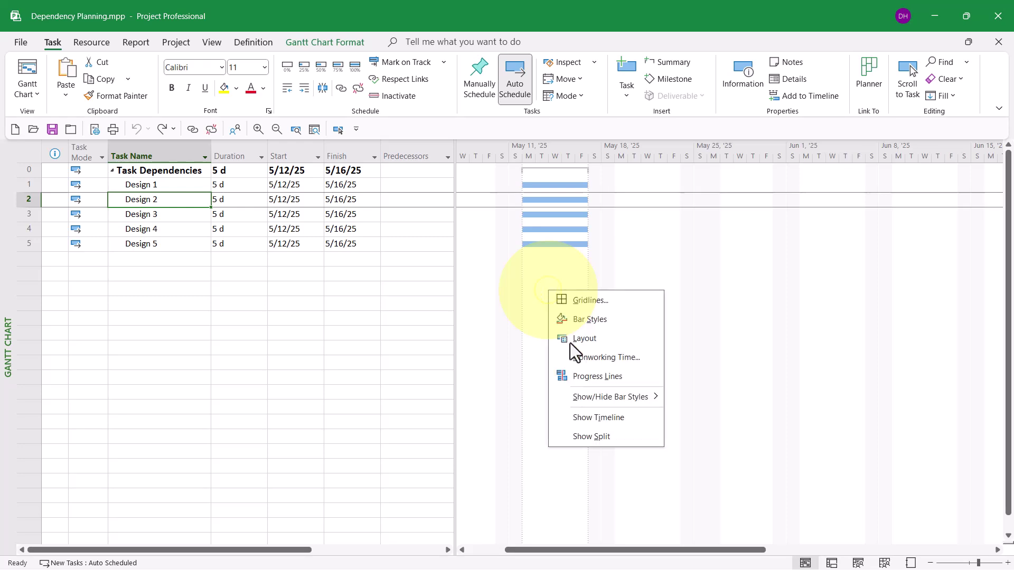
left_click(607, 438)
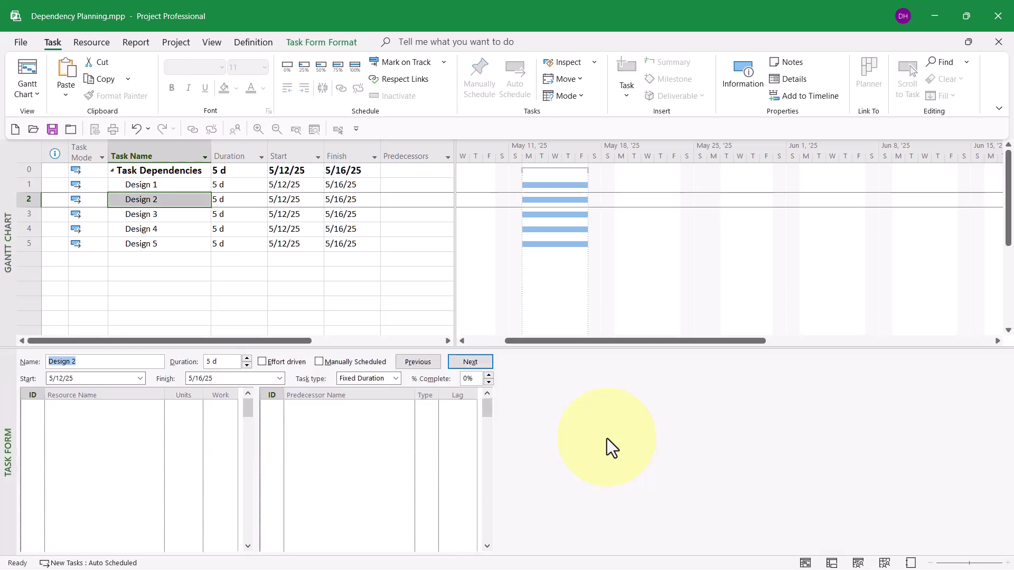
left_click(377, 405)
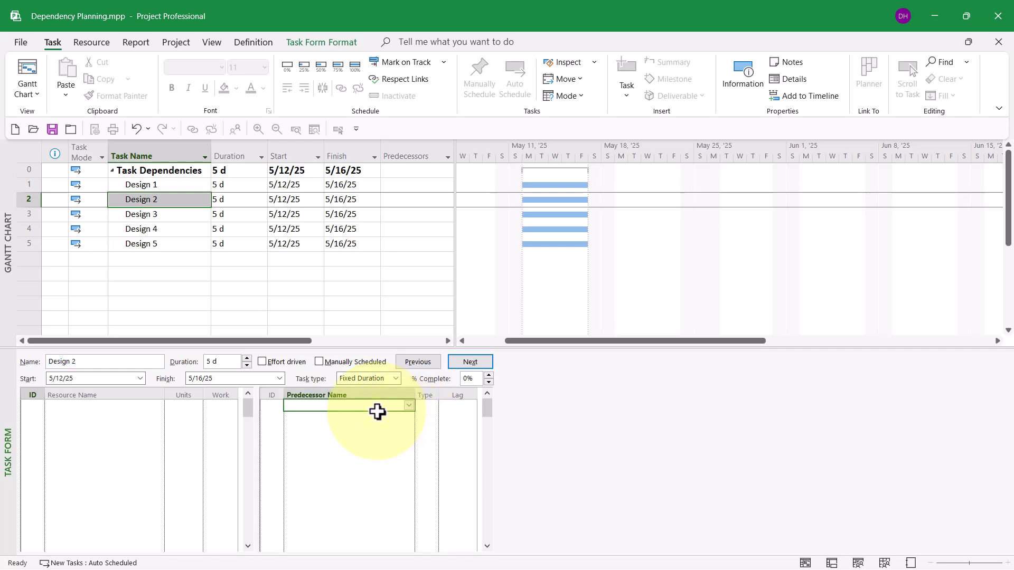
left_click(409, 405)
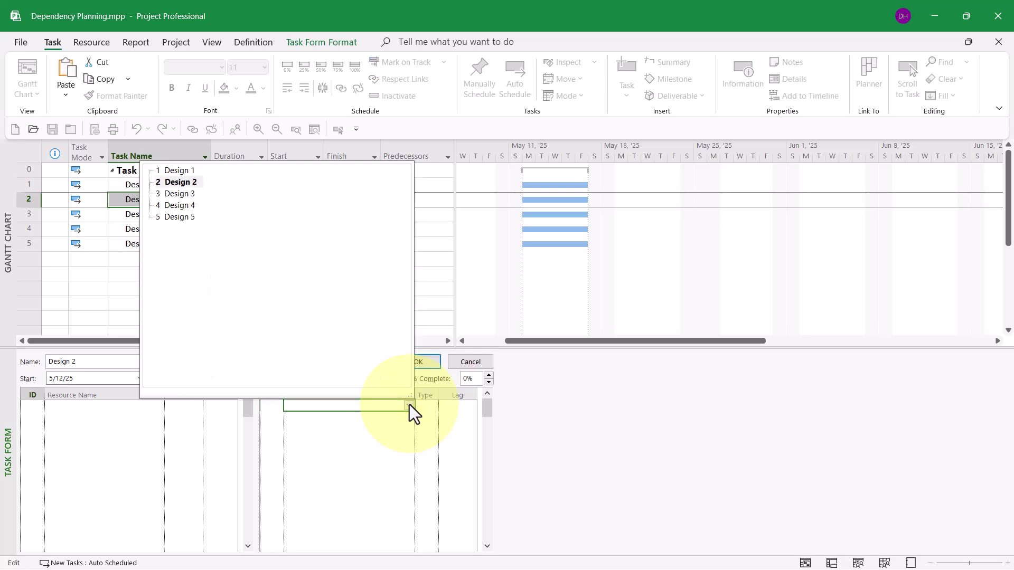
left_click(189, 170)
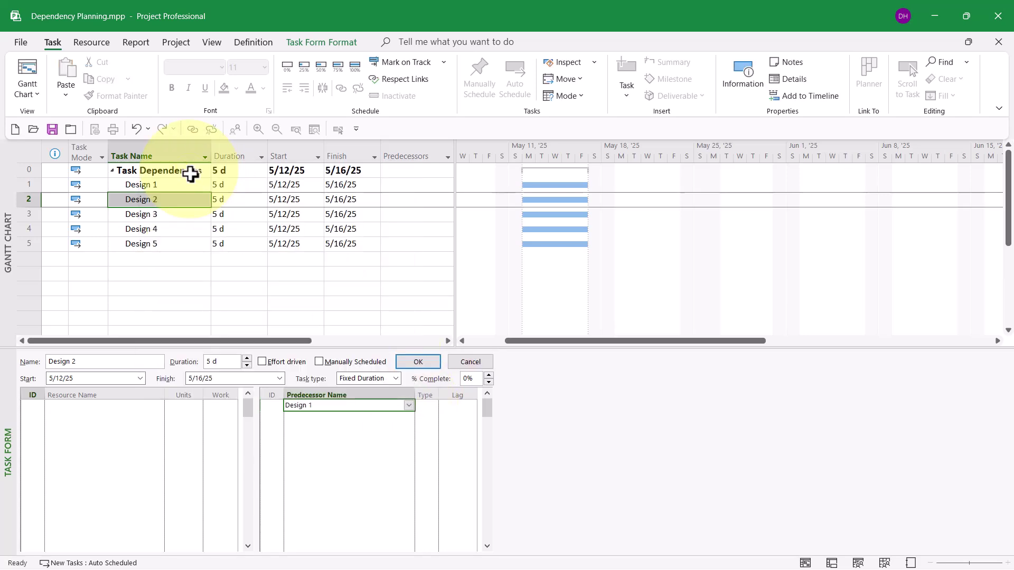
left_click(423, 406)
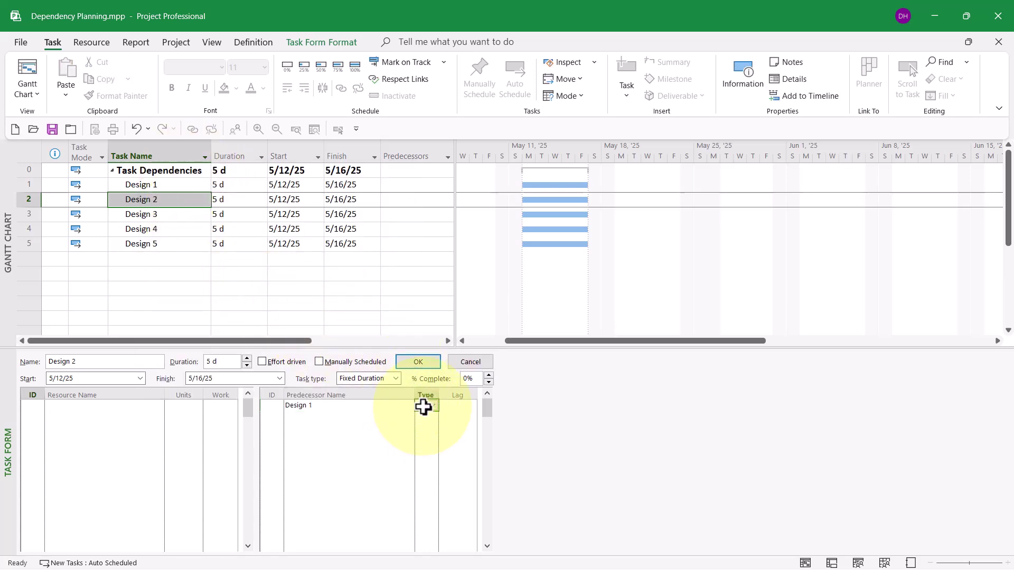
left_click(433, 407)
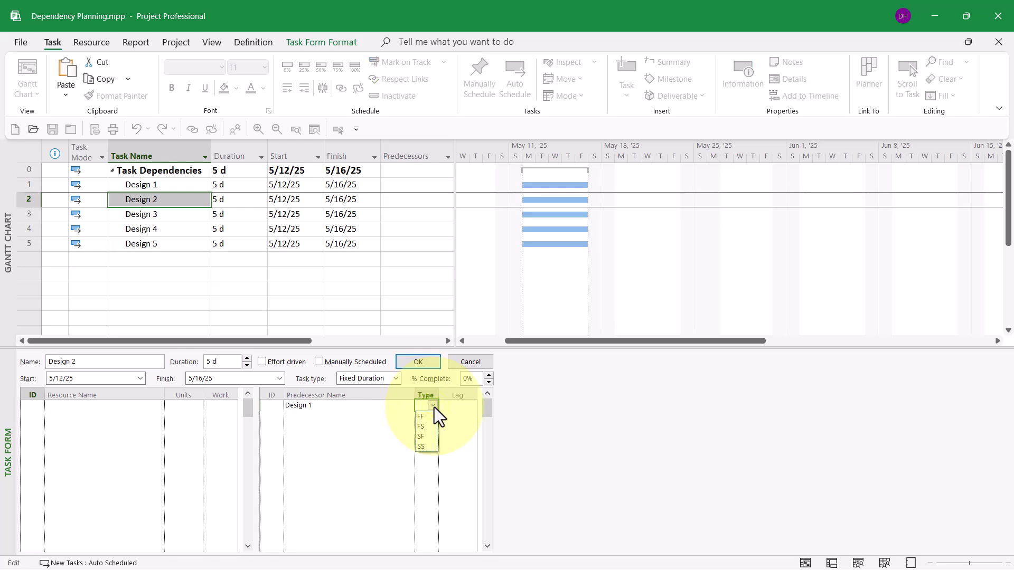
left_click(423, 427)
left_click(463, 406)
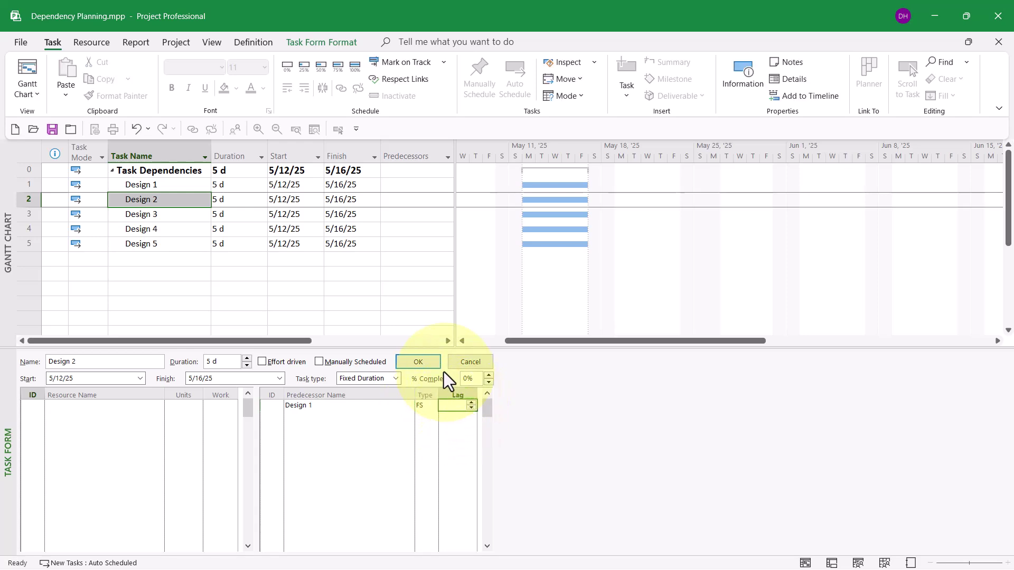
left_click(424, 359)
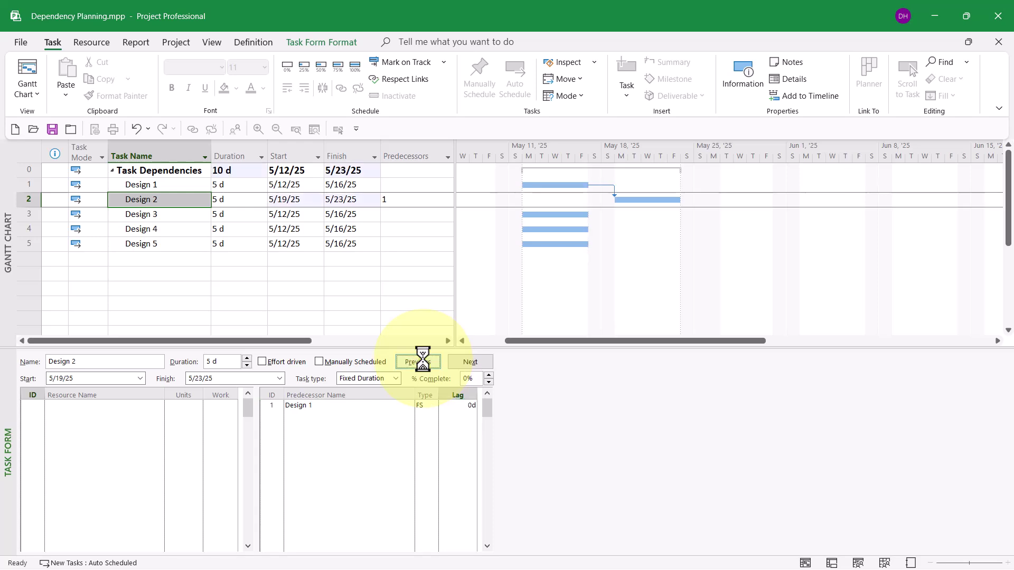
Give Design 3 a start-to-start (SS) link to Design 2 in the Task Form
left_click(474, 362)
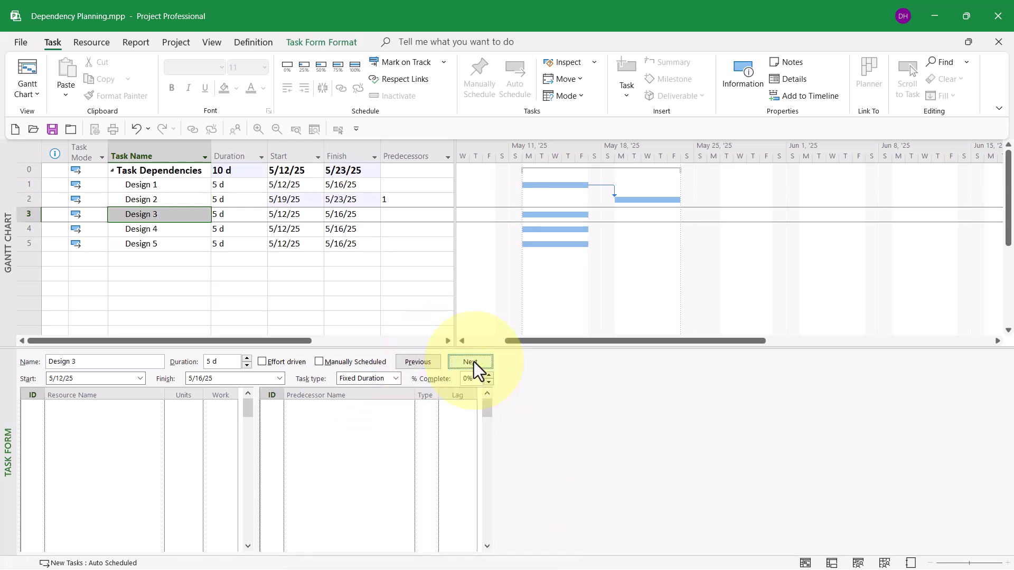
left_click(389, 407)
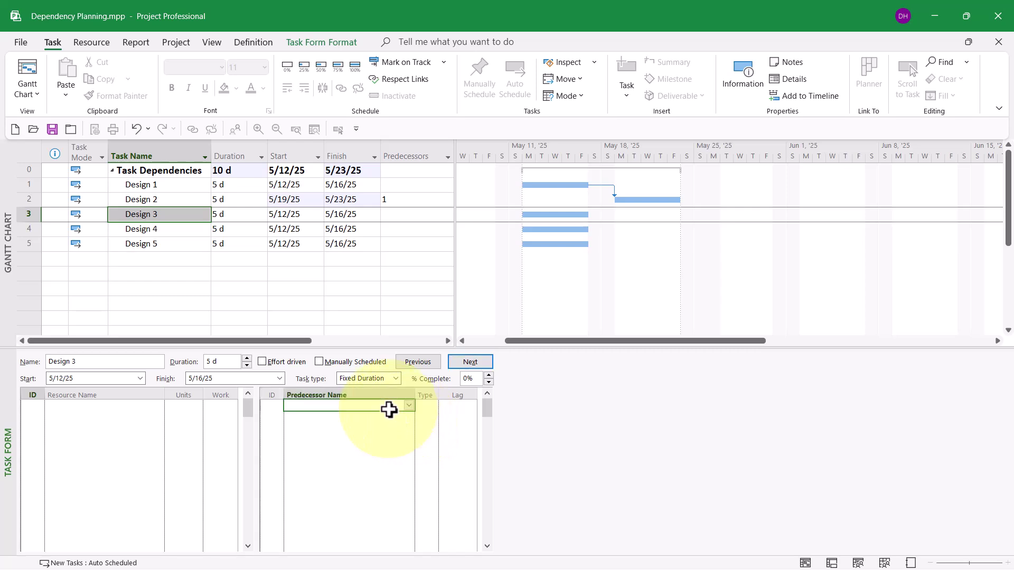
left_click(408, 406)
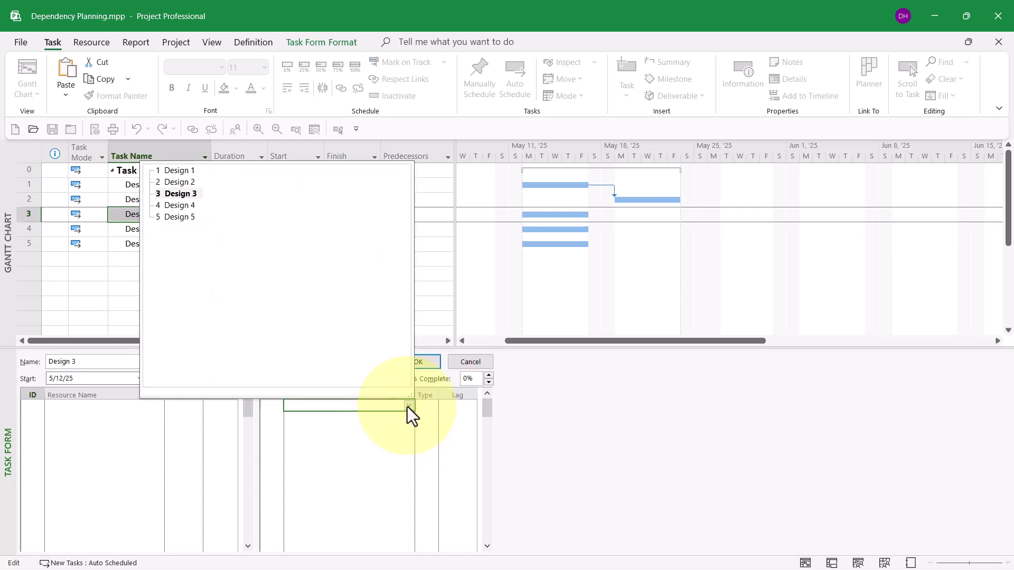
left_click(191, 185)
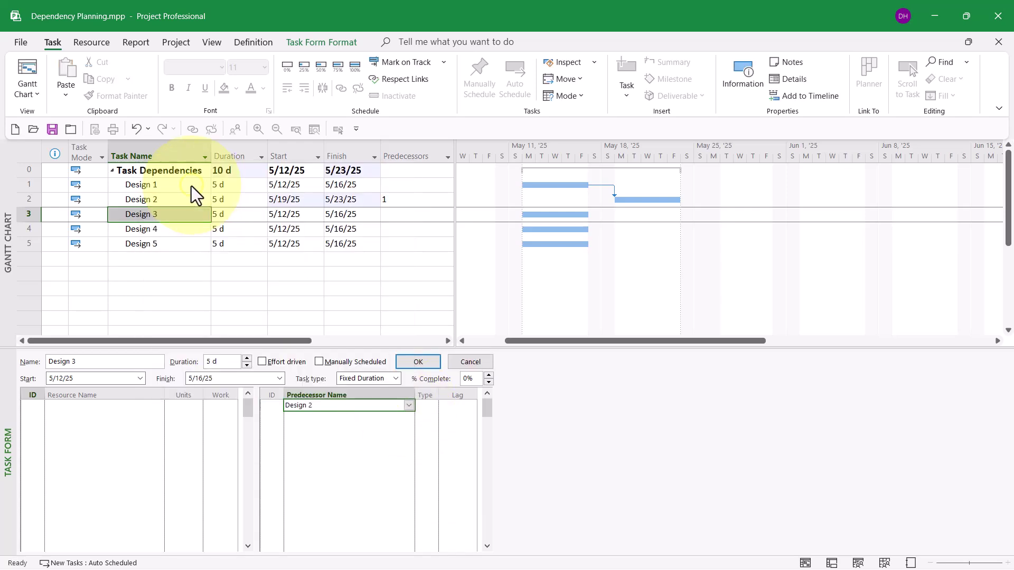
left_click(422, 406)
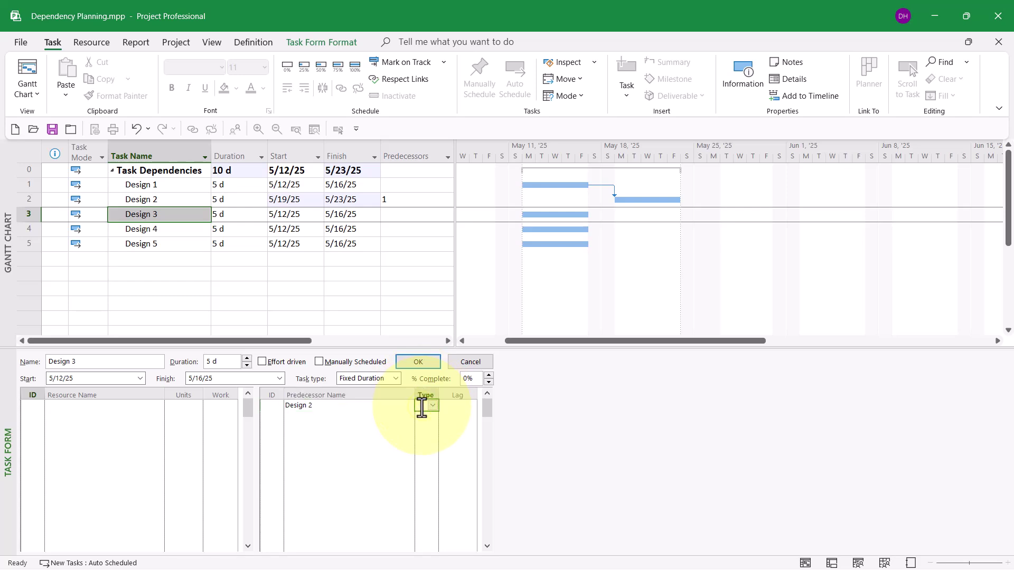
left_click(434, 405)
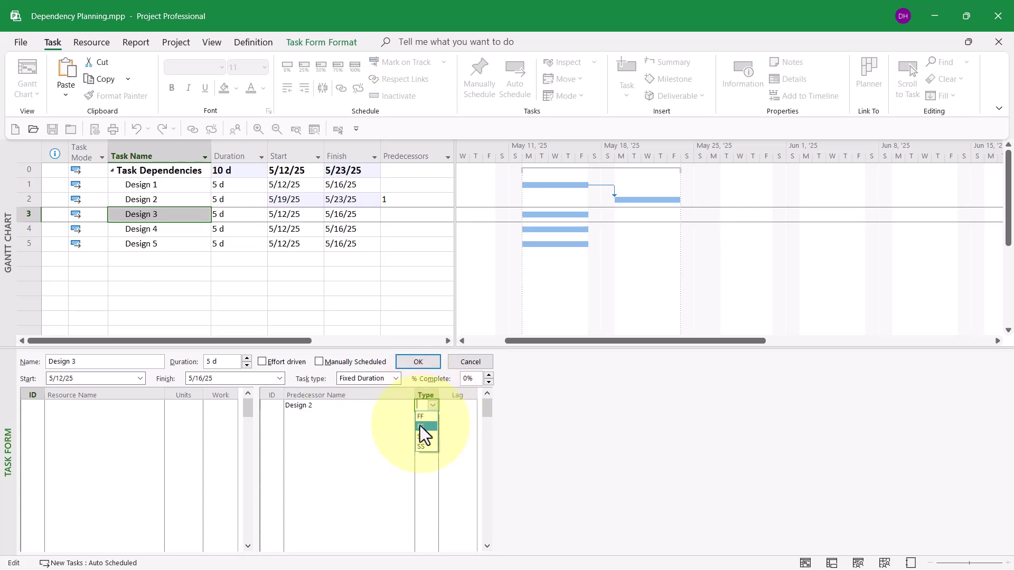
left_click(418, 444)
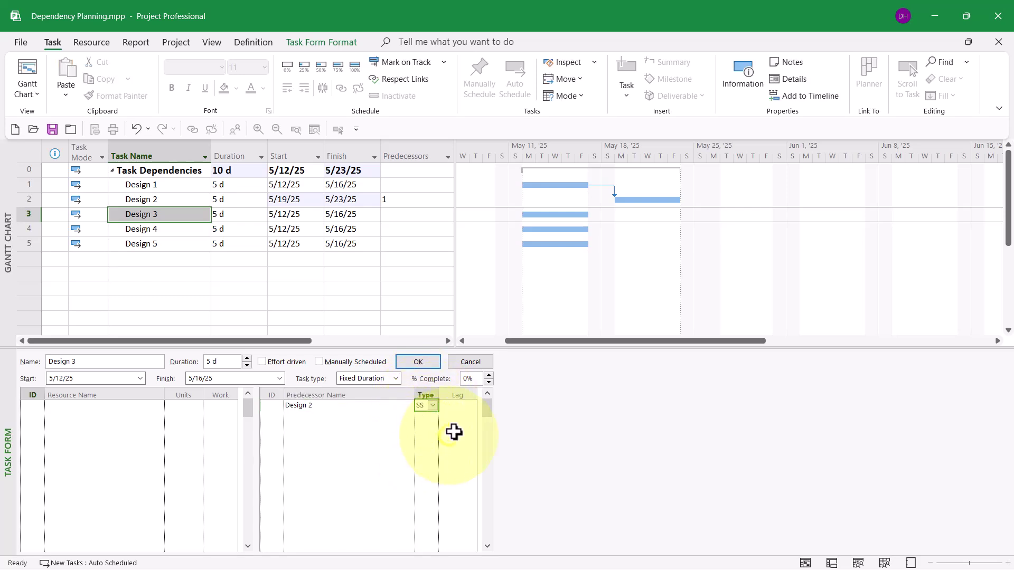
left_click(430, 365)
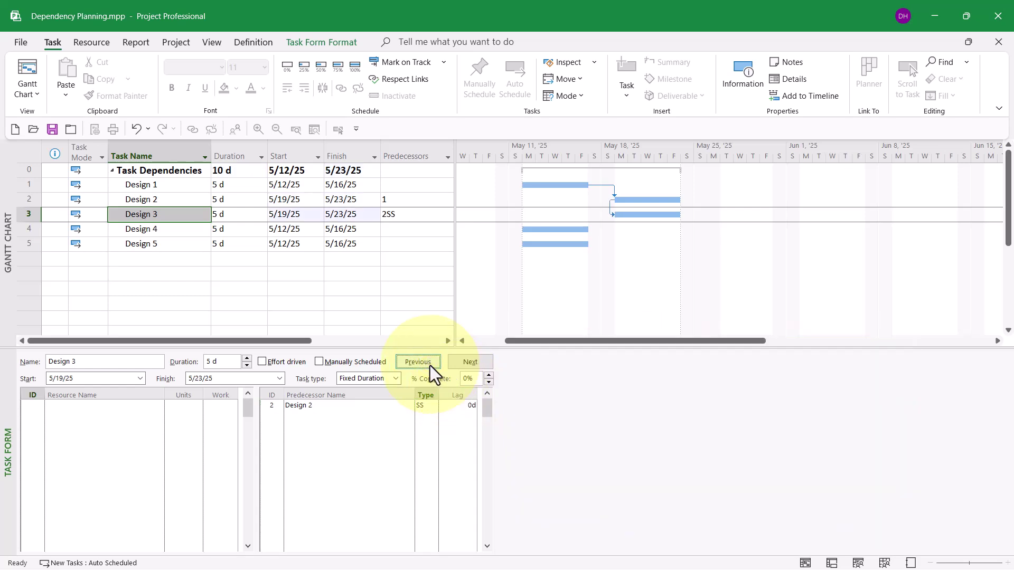
Link Design 4 to Design 3 finish-to-start with a 5-day lag
left_click(478, 363)
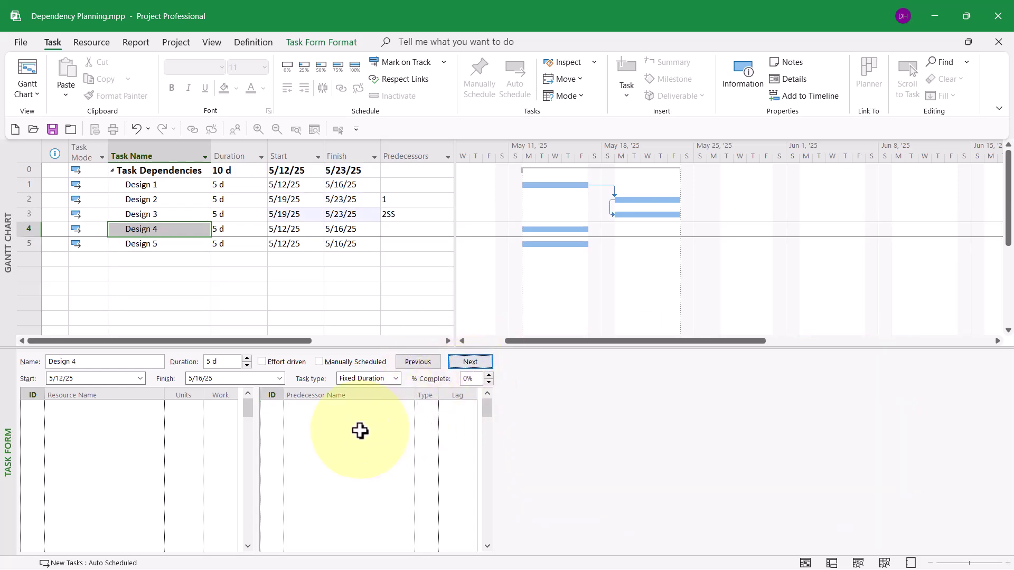
left_click(356, 405)
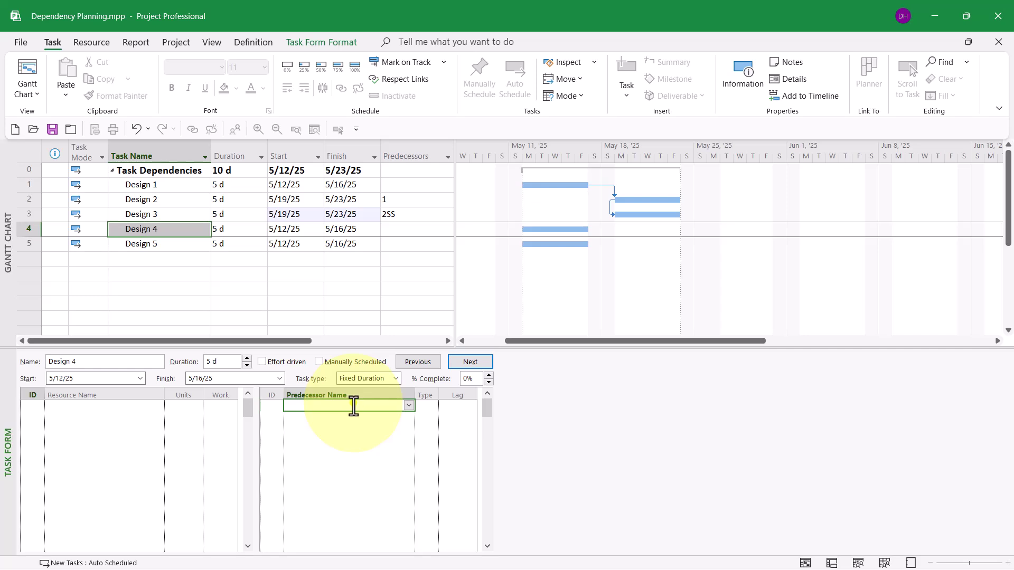
left_click(407, 407)
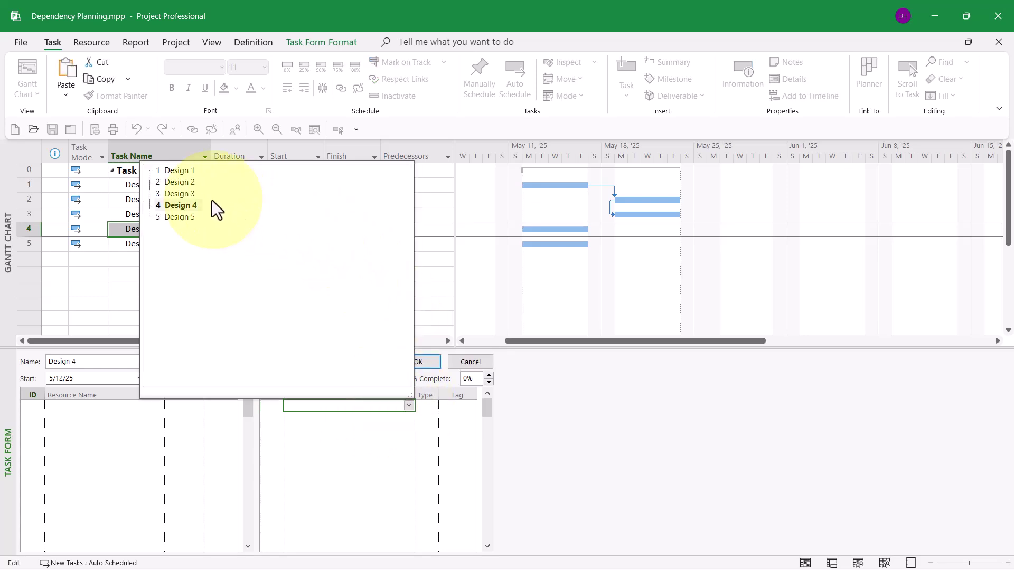
left_click(189, 193)
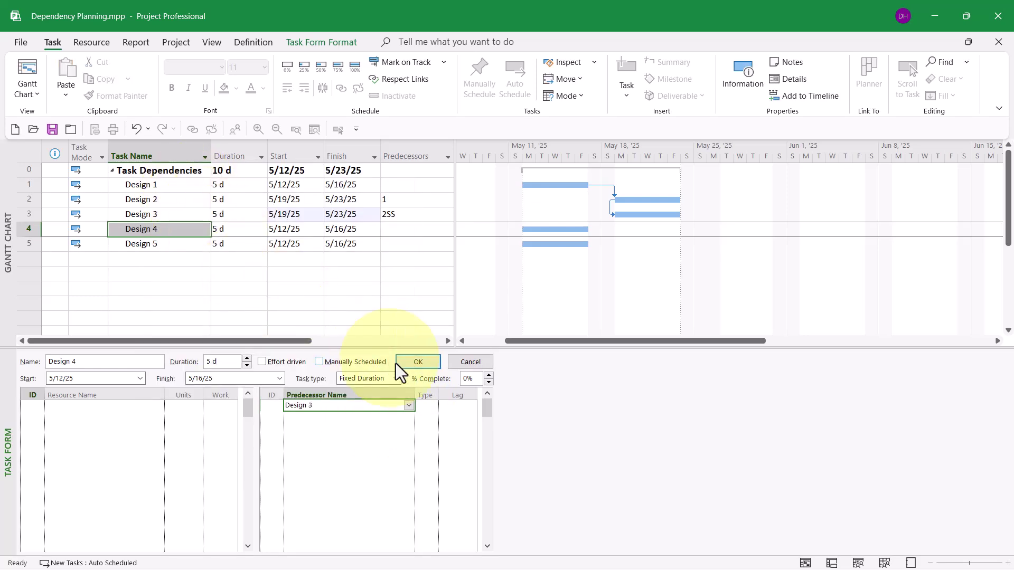
left_click(426, 406)
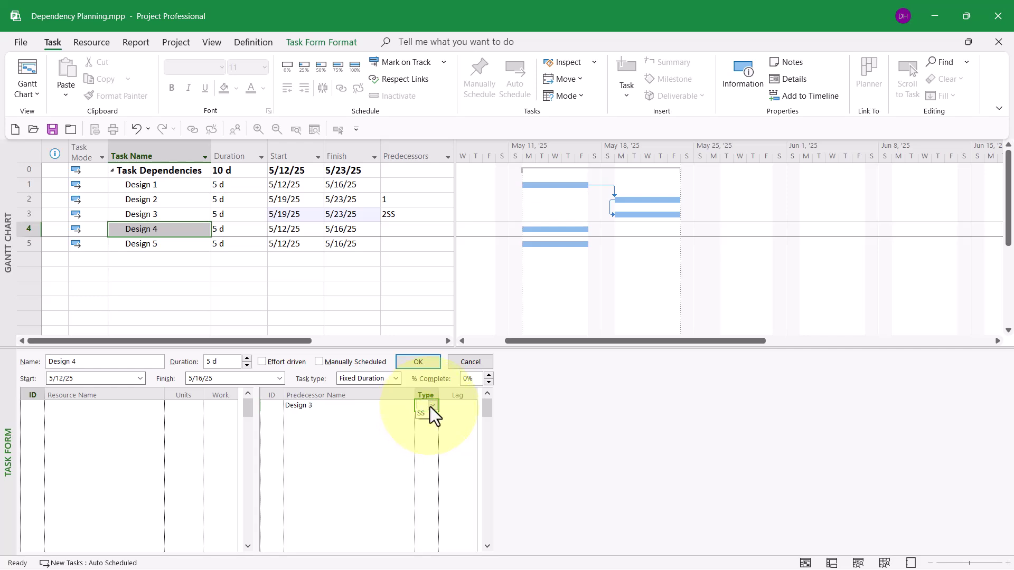
left_click(430, 406)
left_click(413, 425)
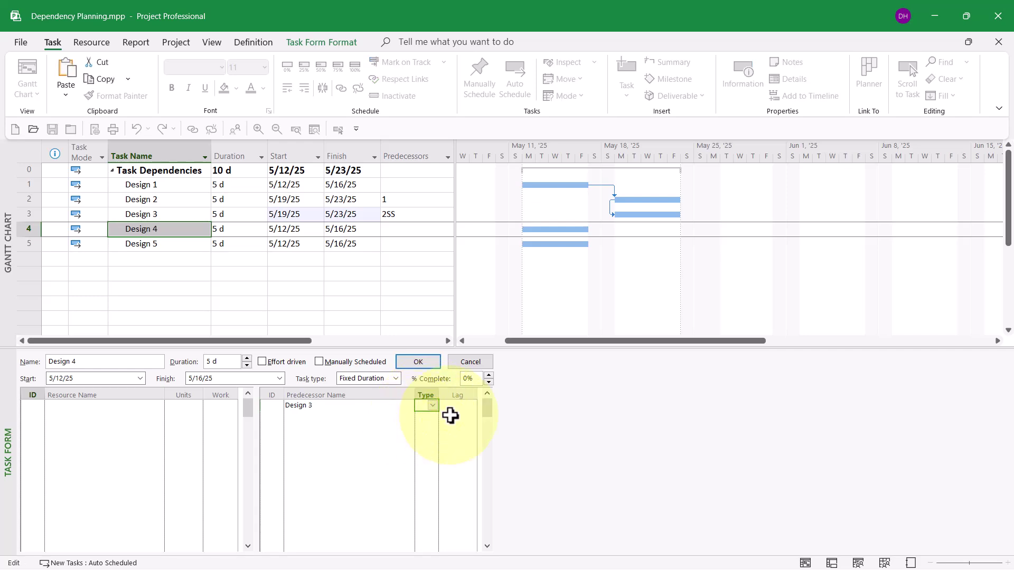
left_click(432, 407)
left_click(421, 424)
left_click(460, 404)
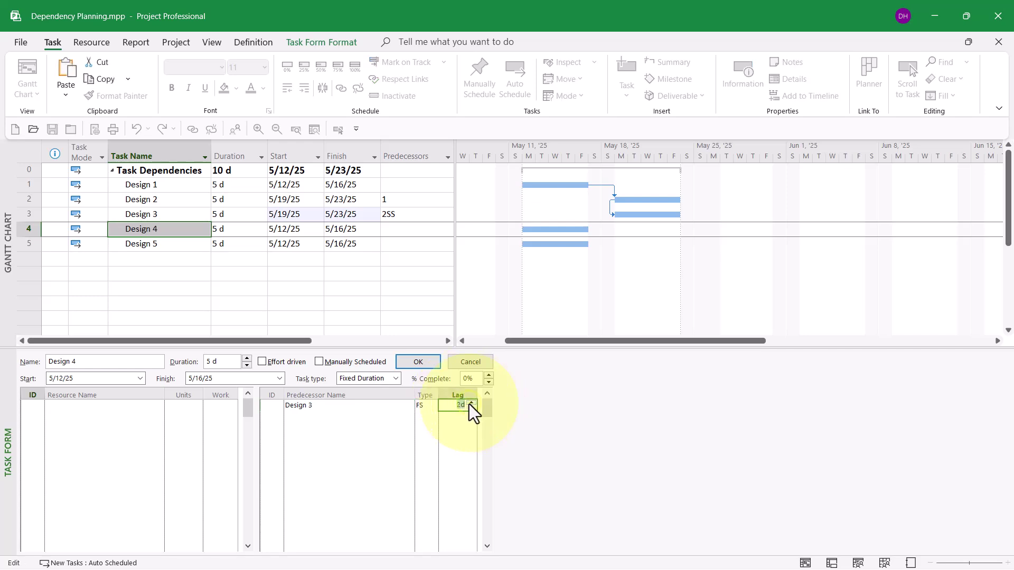
left_click(471, 403)
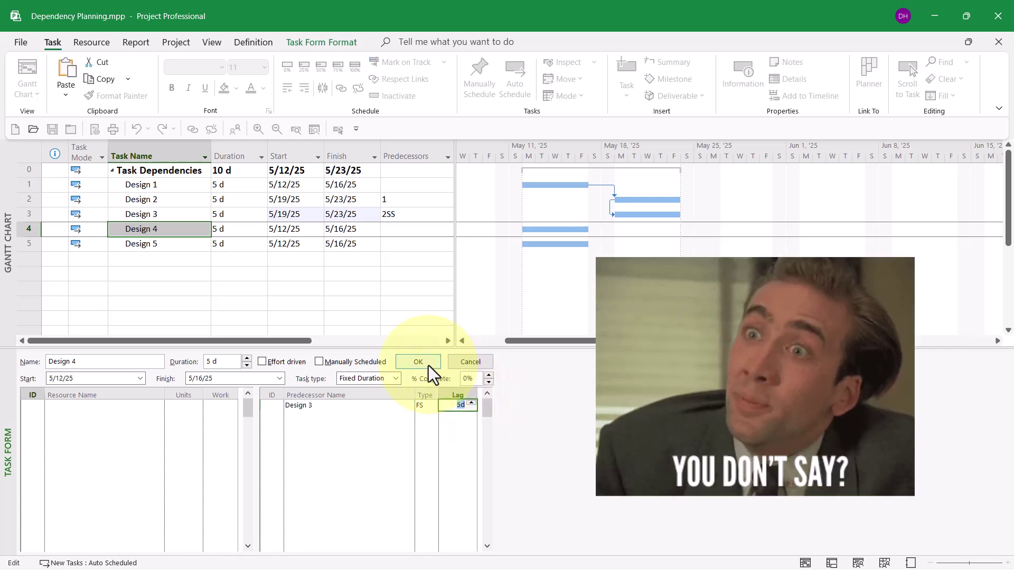
left_click(425, 363)
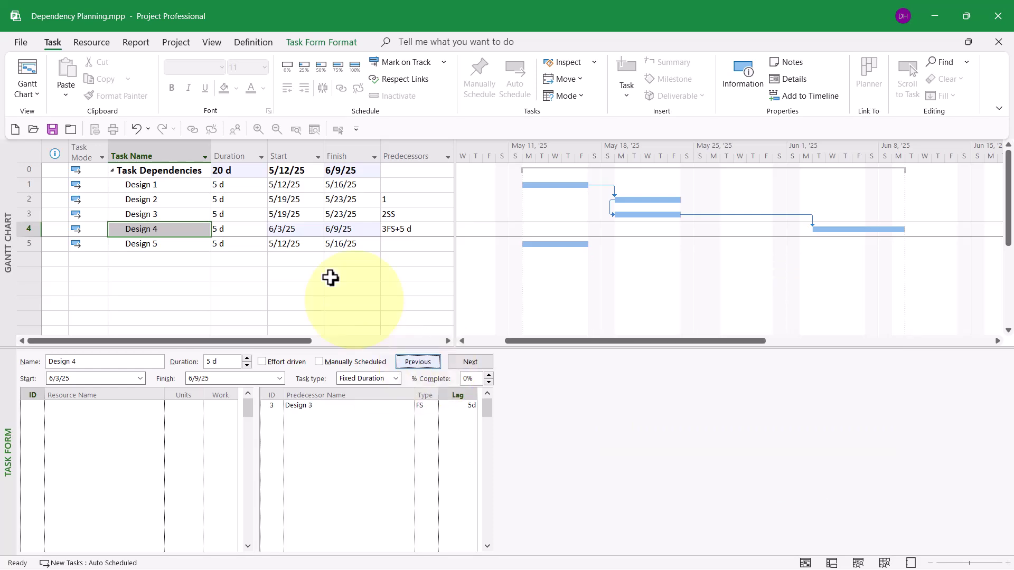
Undo the four link changes and switch the Task Form to Predecessors & Successors details
left_click(138, 125)
left_click(138, 126)
left_click(137, 126)
left_click(137, 126)
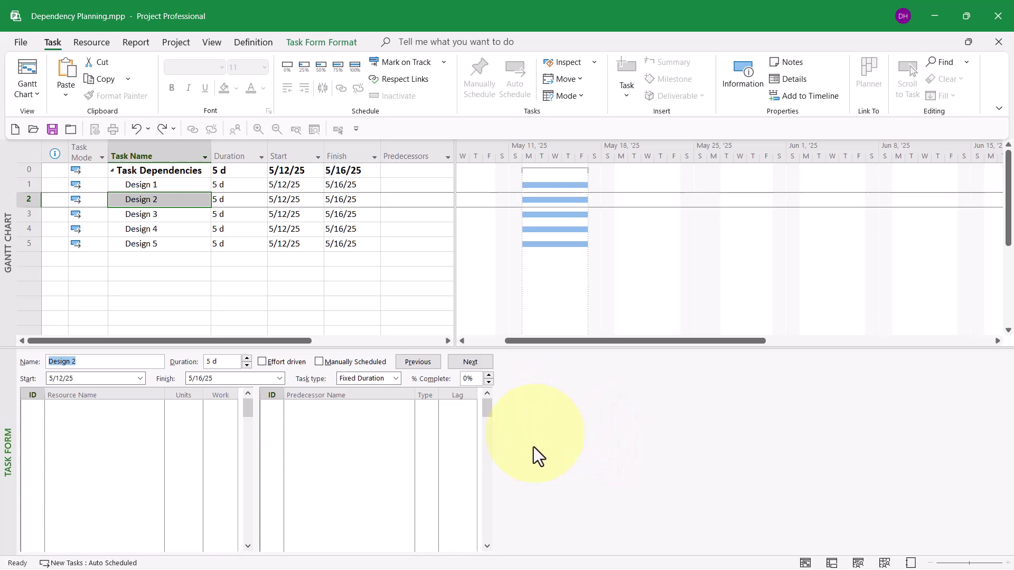
right_click(558, 409)
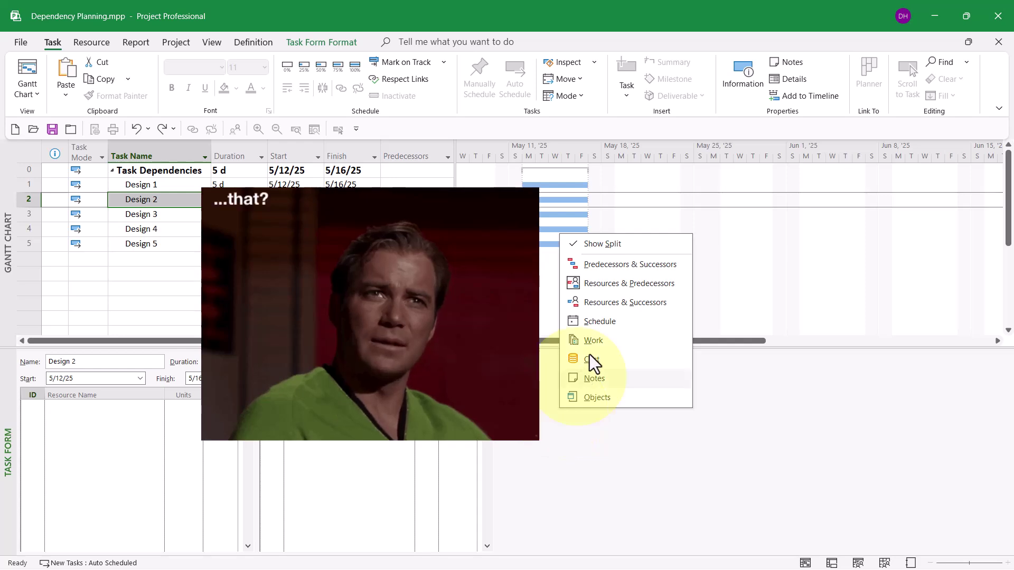
left_click(610, 265)
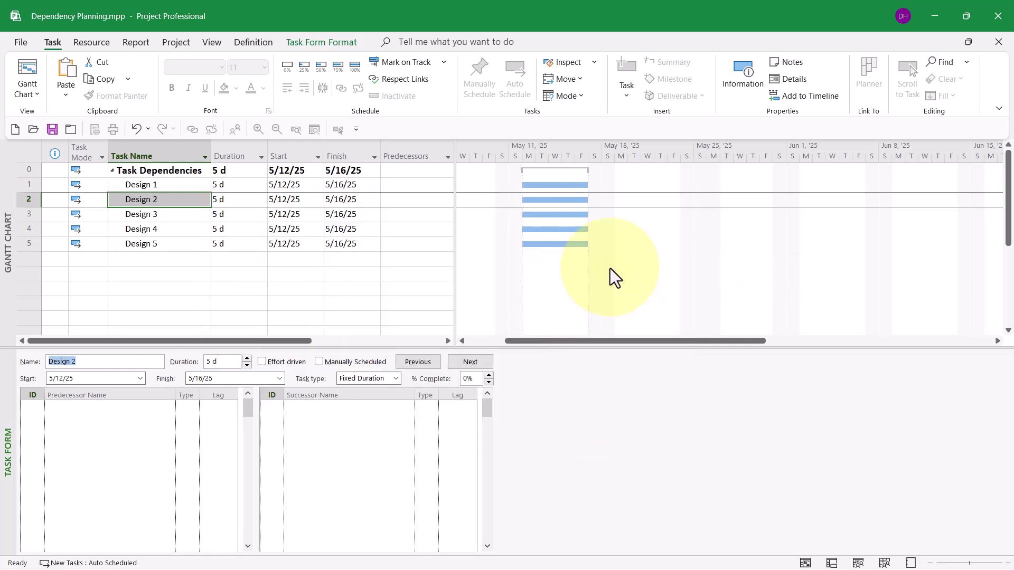
Set Design 1 as Design 2's finish-to-start (FS) predecessor in the Task Form
left_click(121, 410)
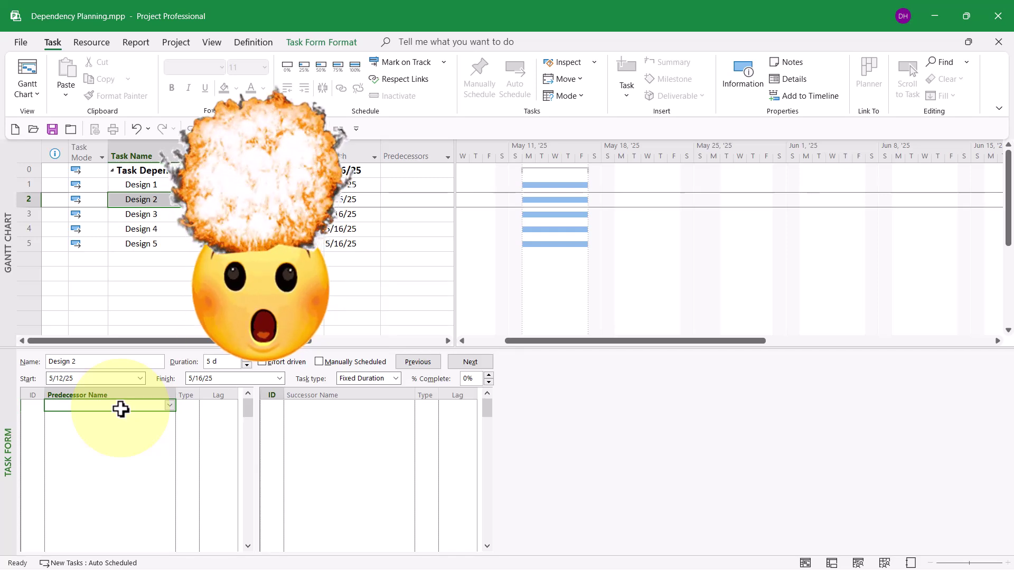
left_click(169, 406)
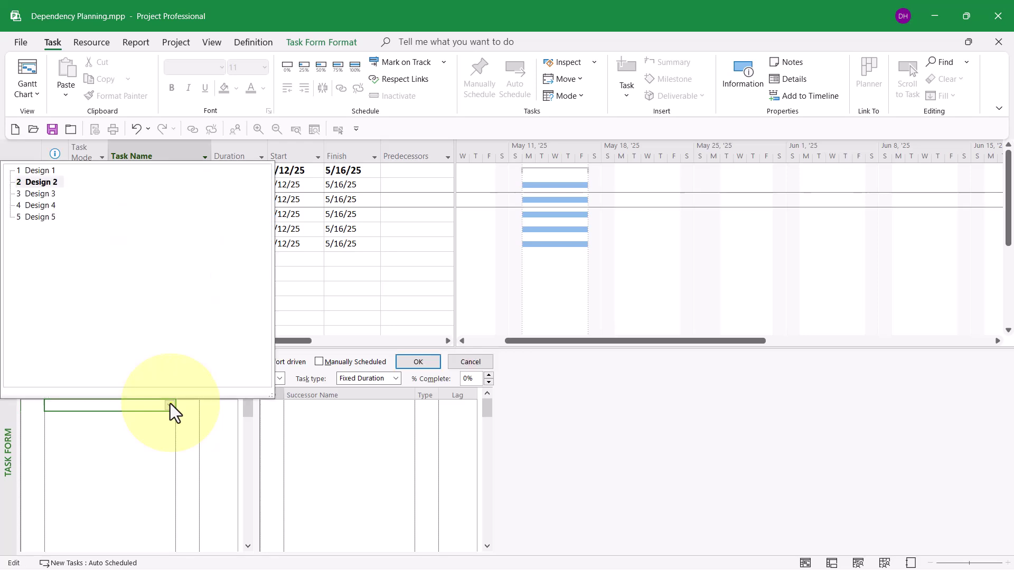
left_click(53, 170)
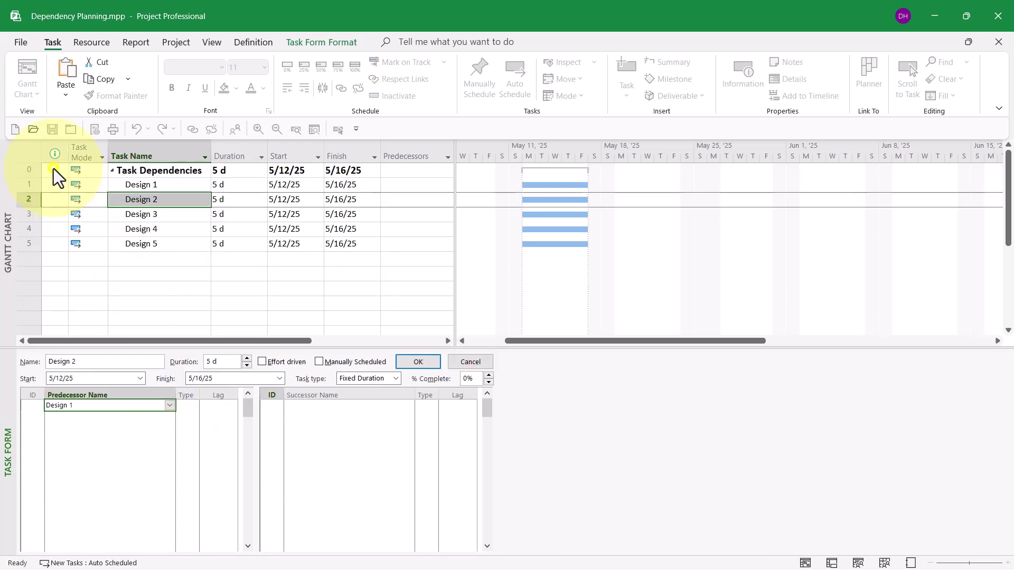
left_click(193, 407)
left_click(194, 408)
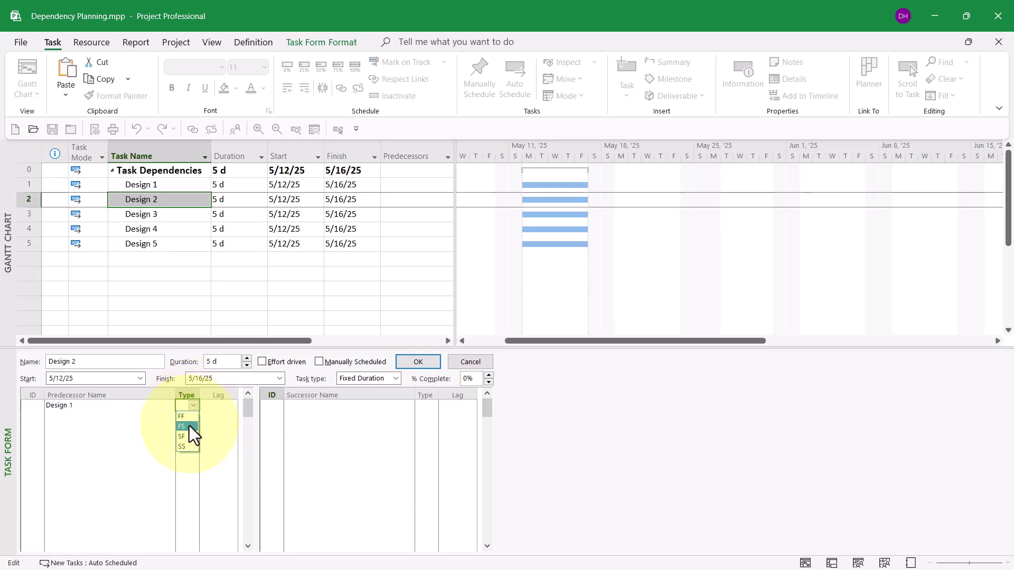
left_click(189, 426)
Add Design 3 as Design 2's start-to-start (SS) successor and apply the links
left_click(314, 405)
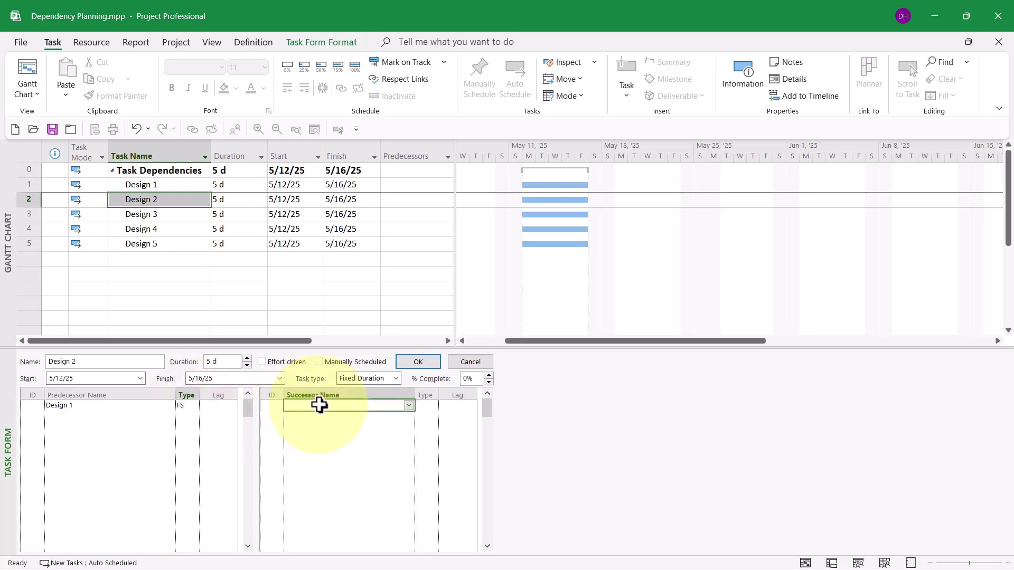
left_click(408, 406)
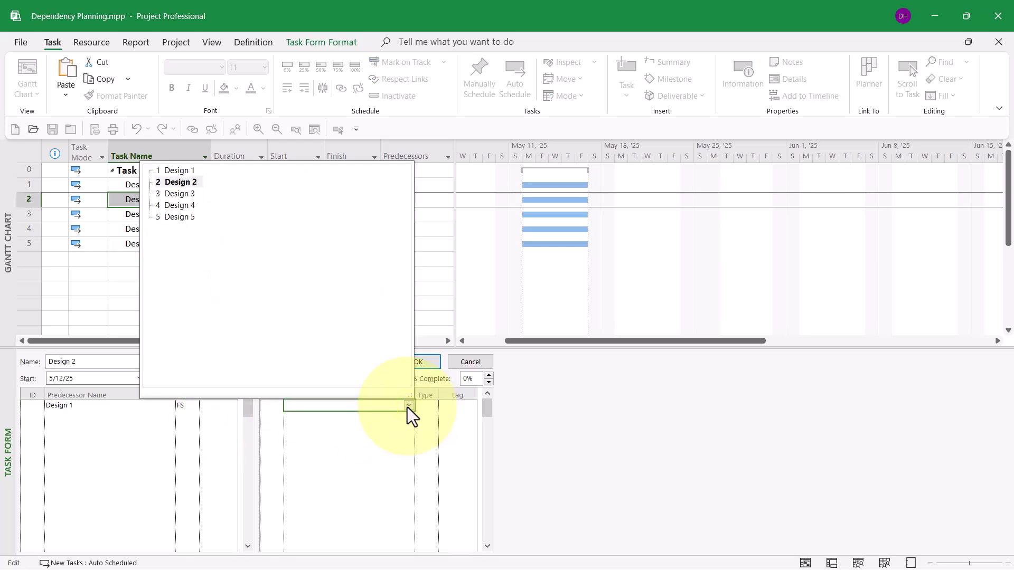
left_click(188, 196)
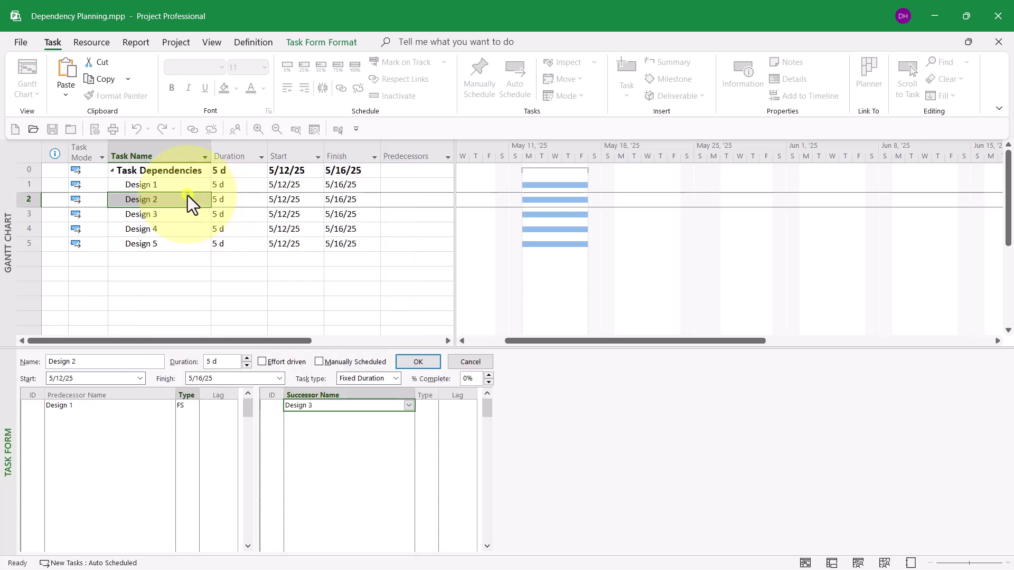
left_click(426, 407)
left_click(434, 407)
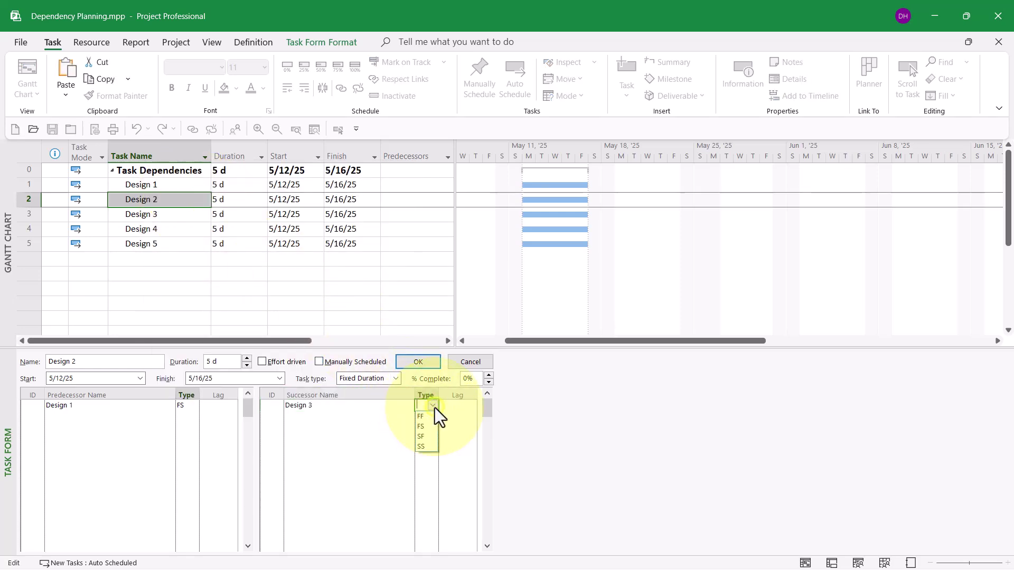
left_click(421, 447)
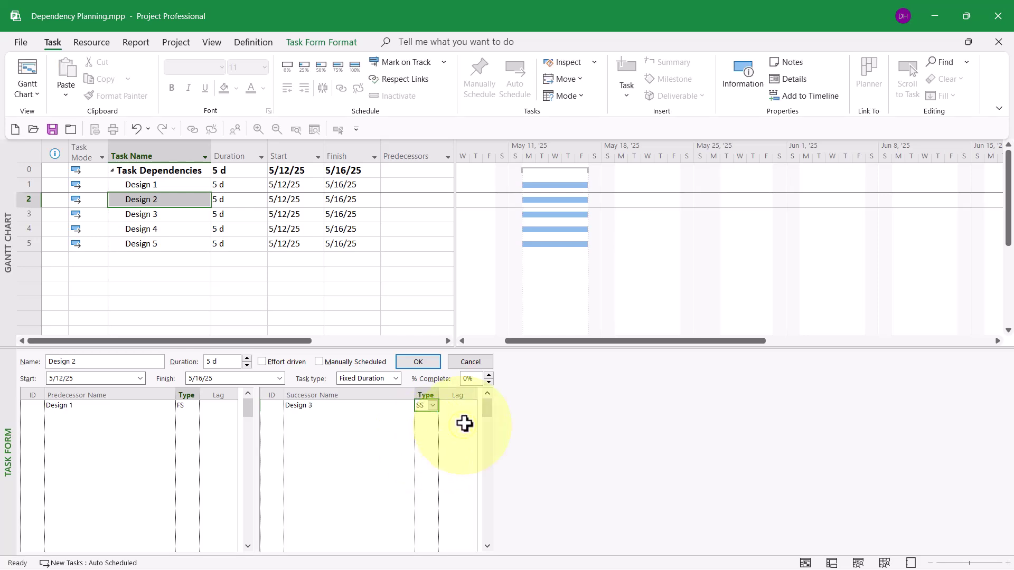
left_click(433, 362)
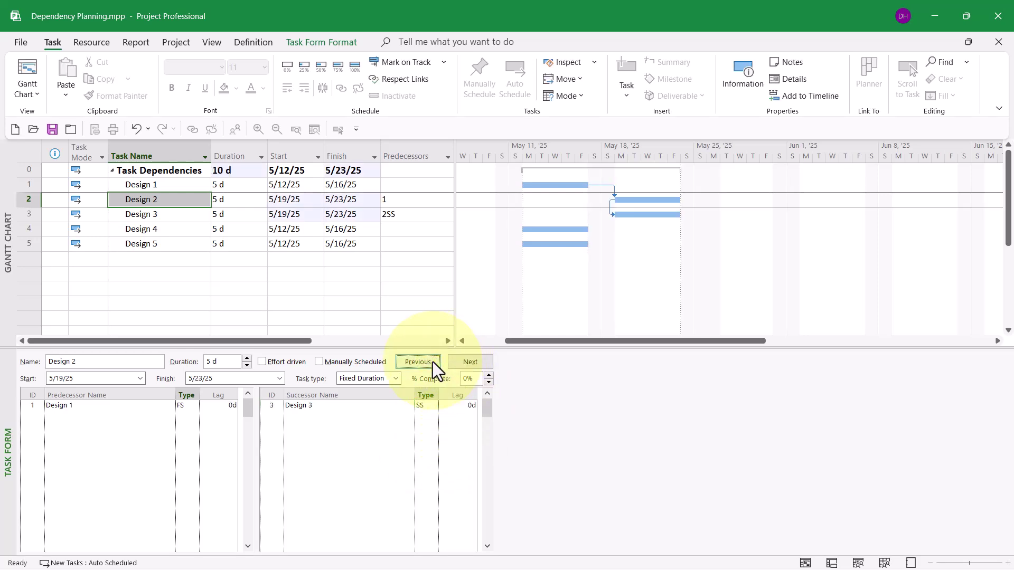